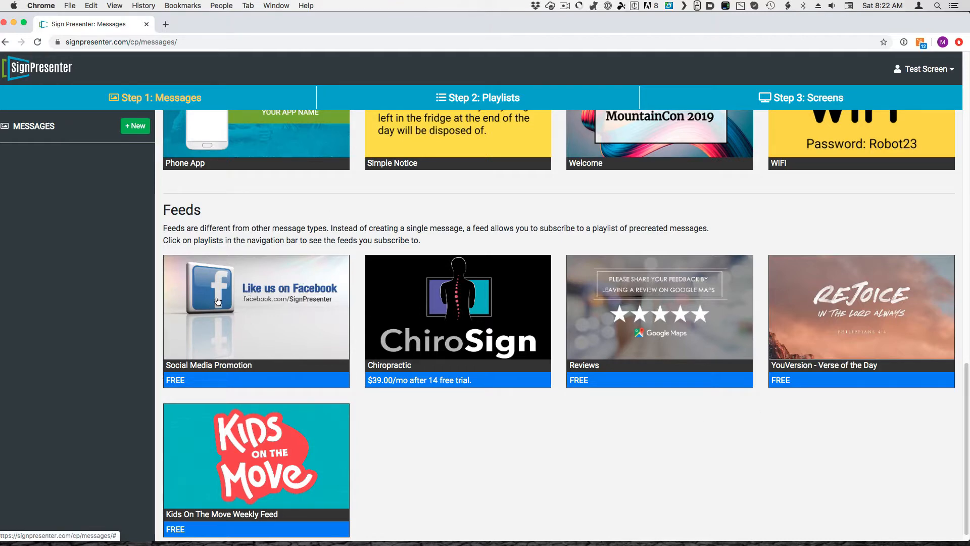
Subscribe to the Social Media Promotion feed, promoting the Facebook profile ridgekids, and save its playlist
left_click(249, 332)
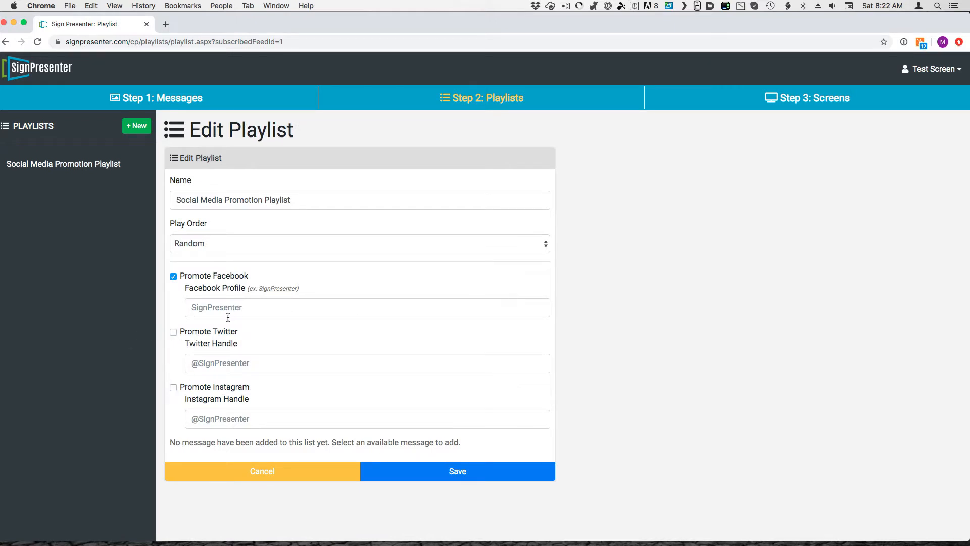
left_click(215, 306)
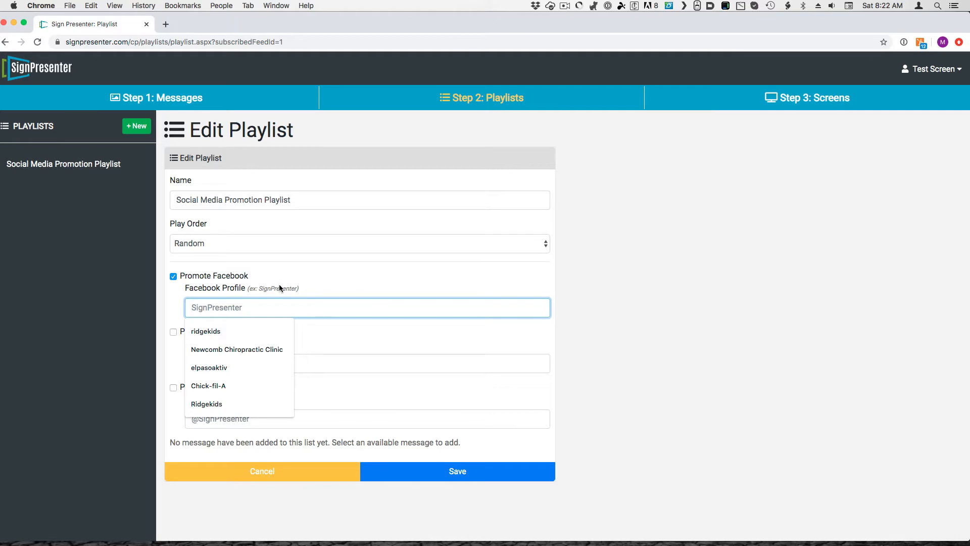
type("ridgekids")
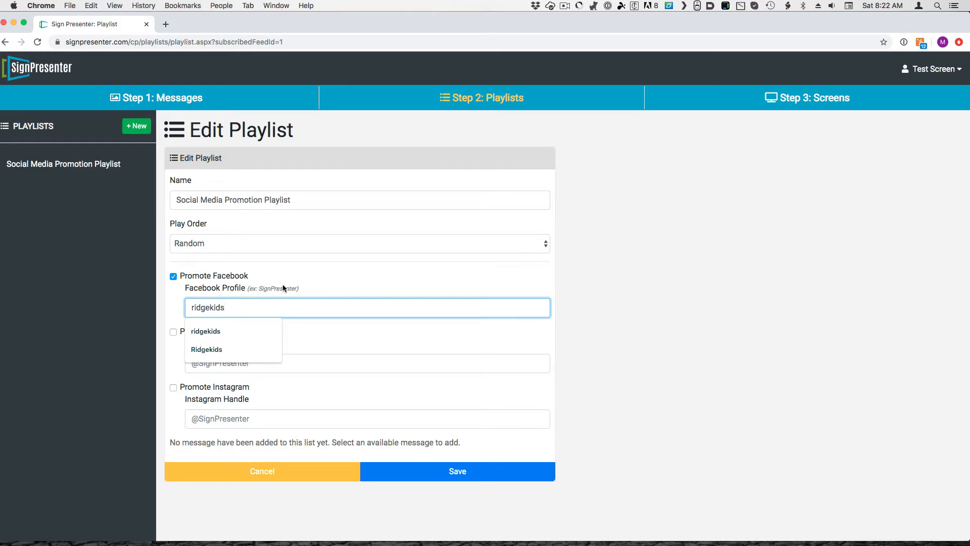
left_click(212, 331)
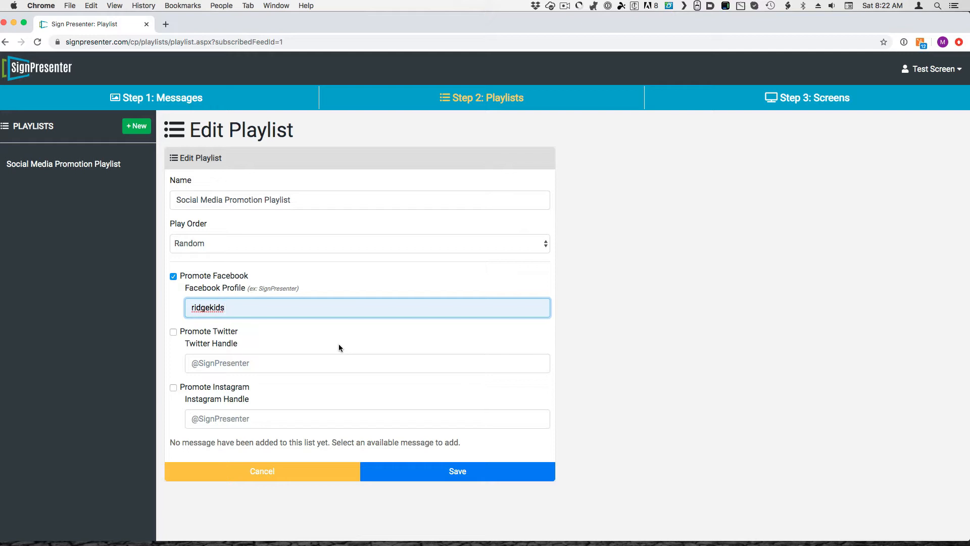
left_click(432, 477)
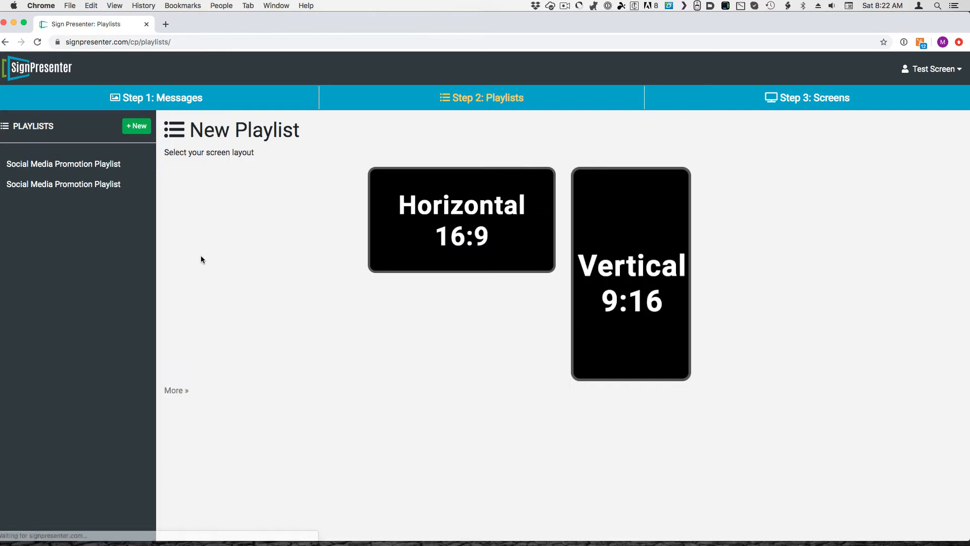
Add the Social Media Promotion Playlist at 100% to First Screen's Default Schedule and save the schedule
left_click(813, 99)
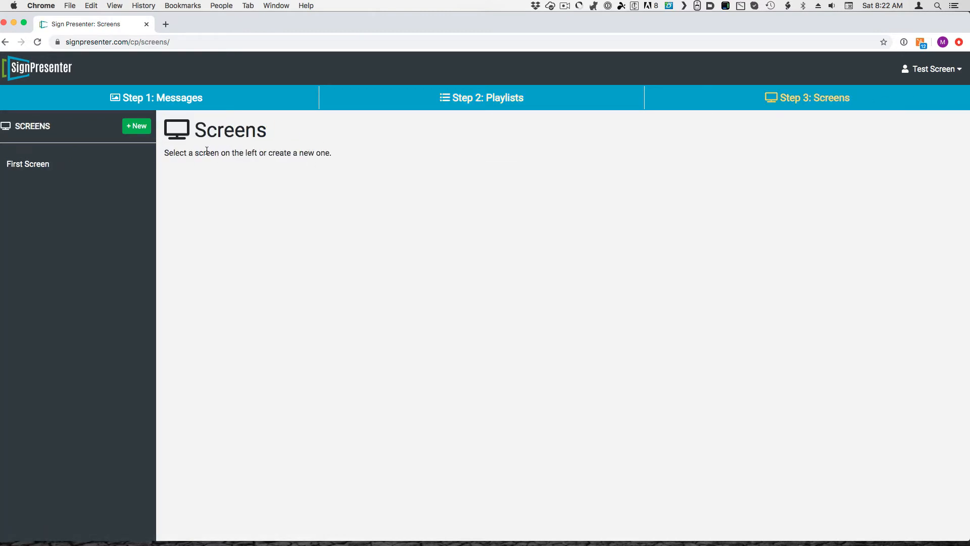
left_click(8, 167)
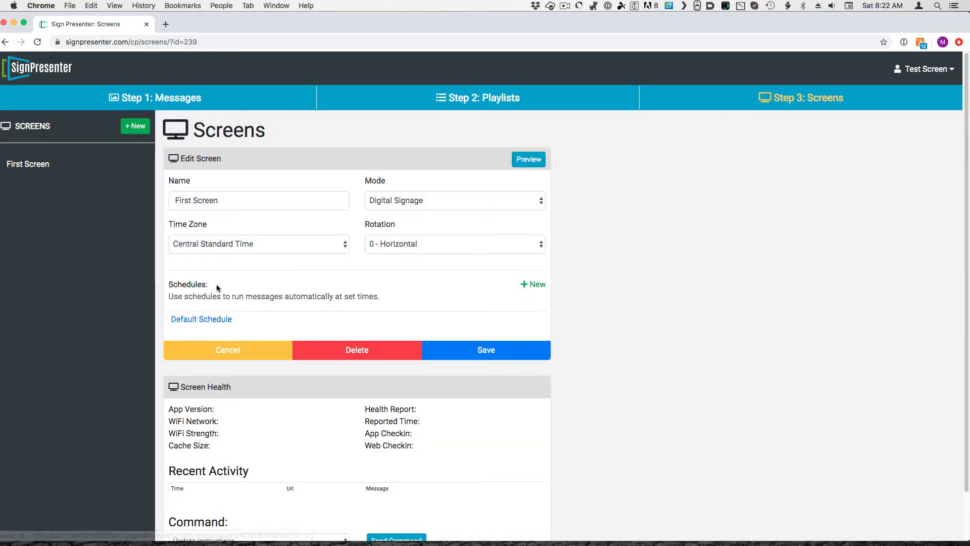
left_click(198, 317)
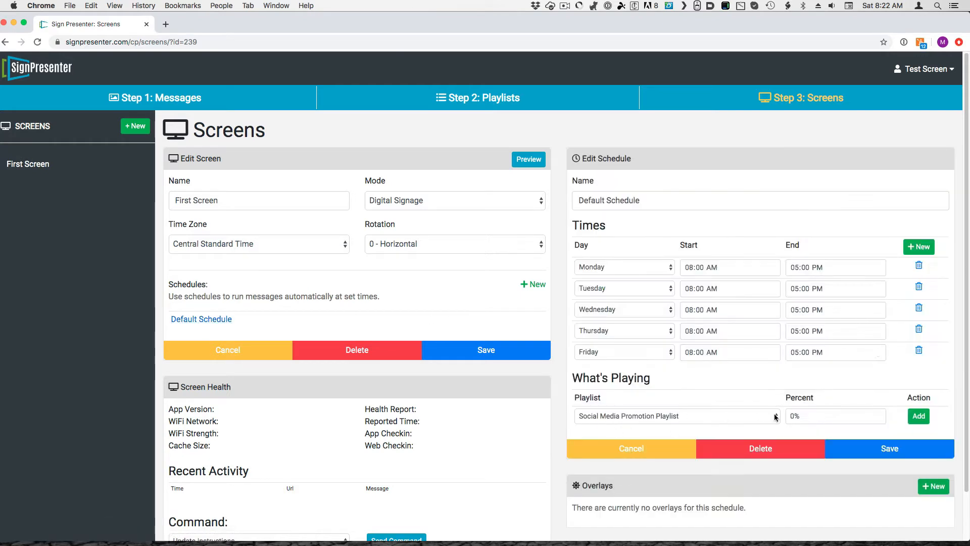
left_click(792, 417)
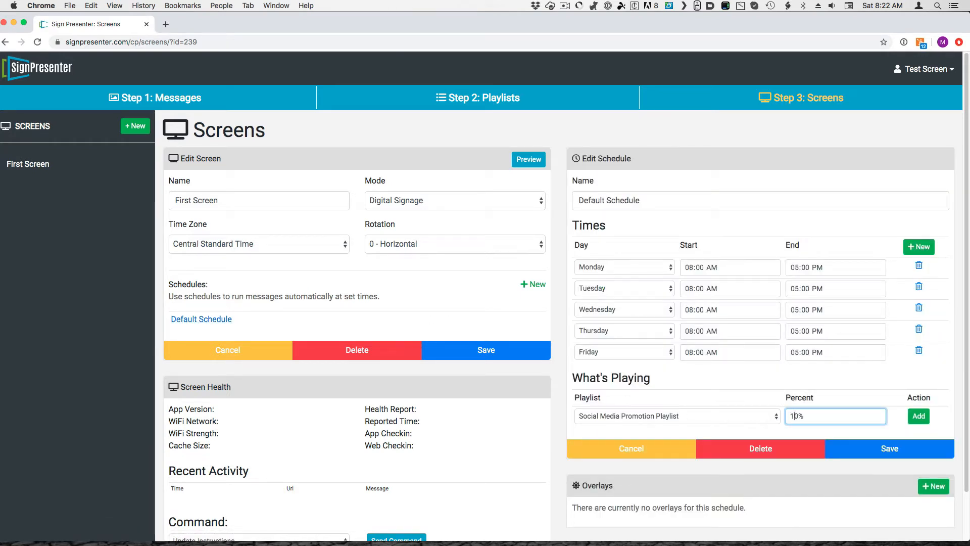
left_click(921, 419)
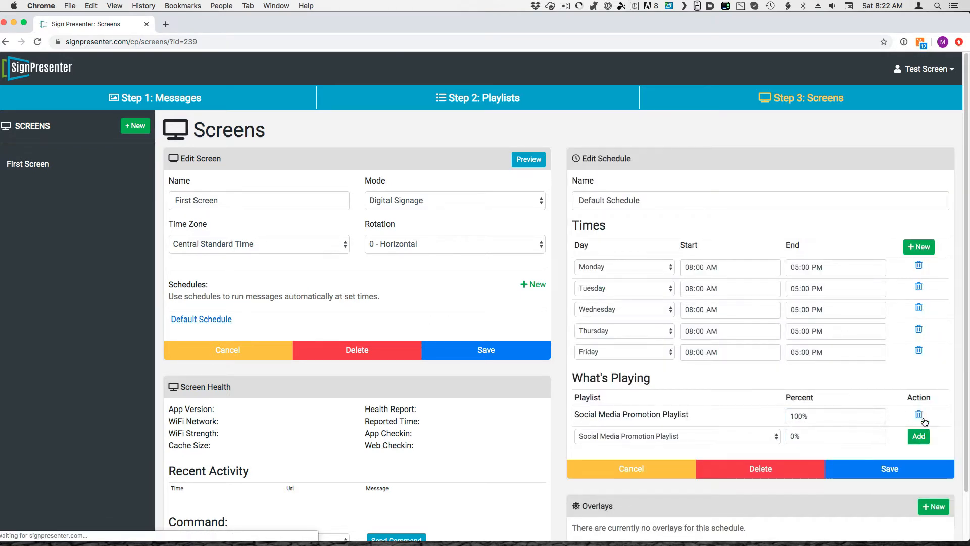
left_click(916, 475)
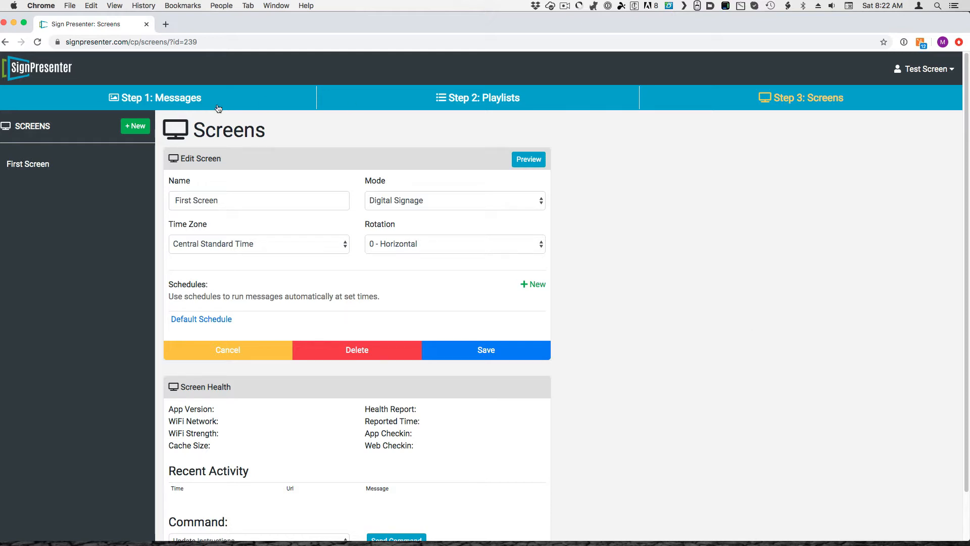
Subscribe to the horizontal YouVersion - Verse of the Day feed, save its playlist and open the saved playlist
left_click(156, 98)
left_click(484, 245)
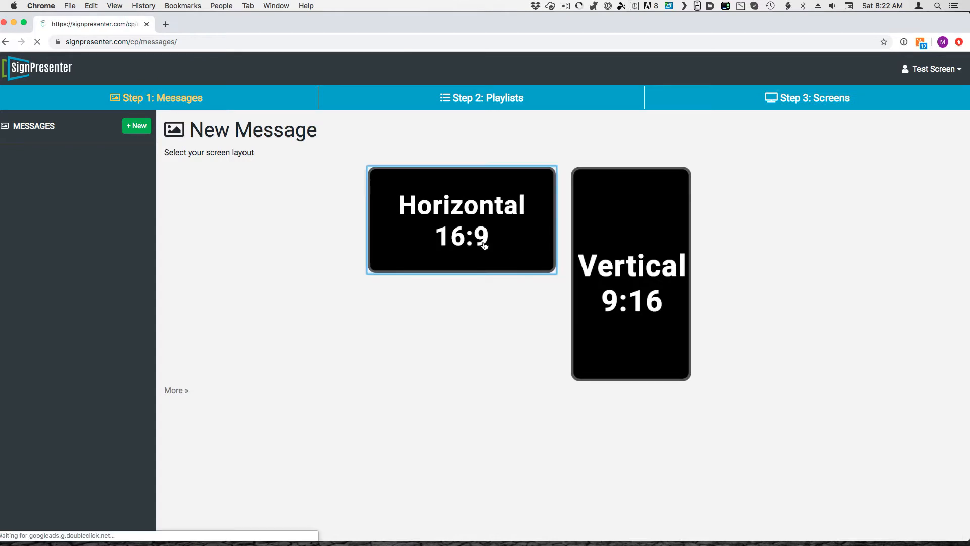
left_click_drag(967, 179, 967, 493)
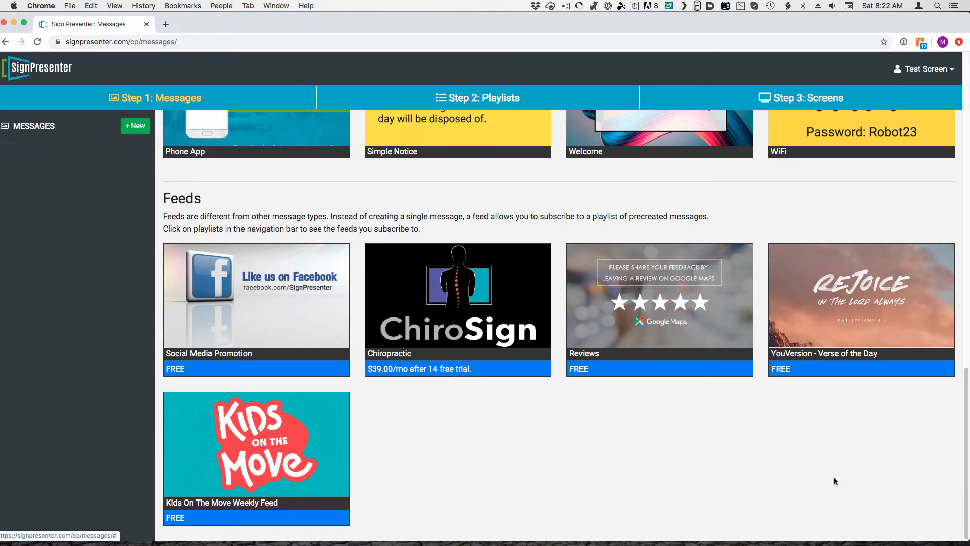
left_click(826, 331)
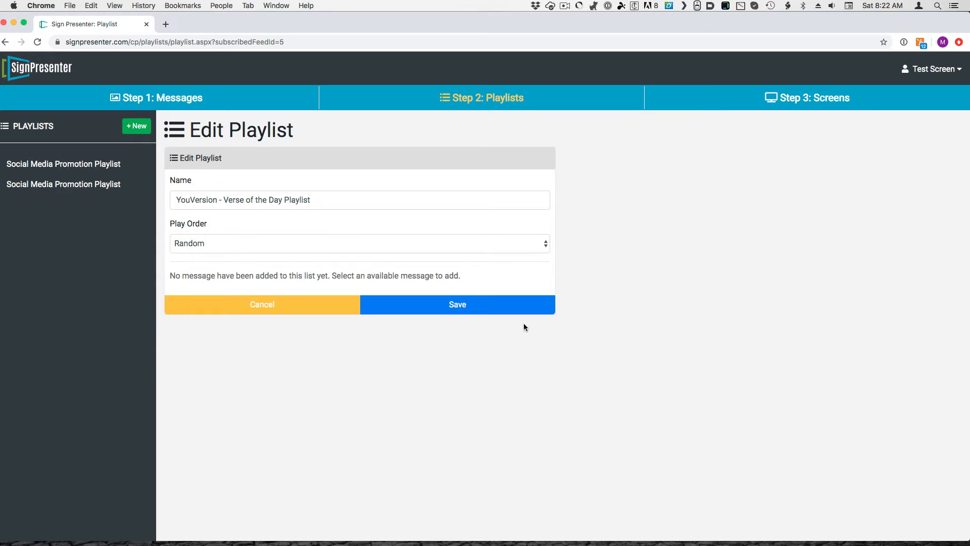
left_click(487, 311)
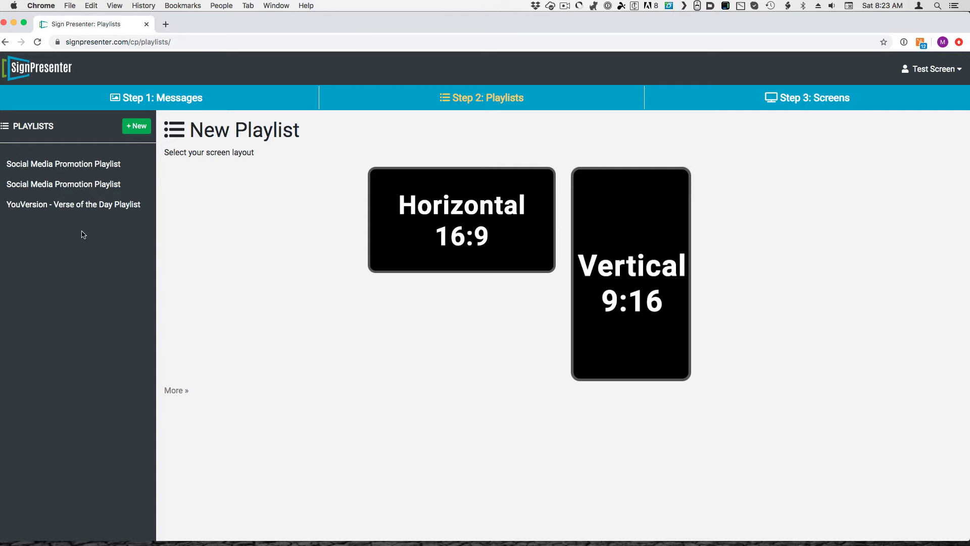
left_click(75, 205)
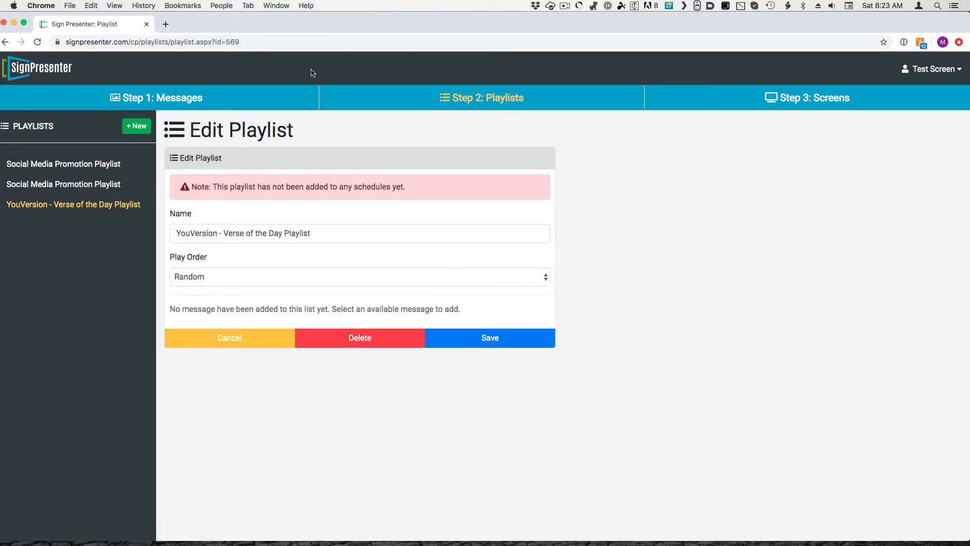
Subscribe to the horizontal Kids On The Move Weekly Feed and save its playlist
left_click(201, 100)
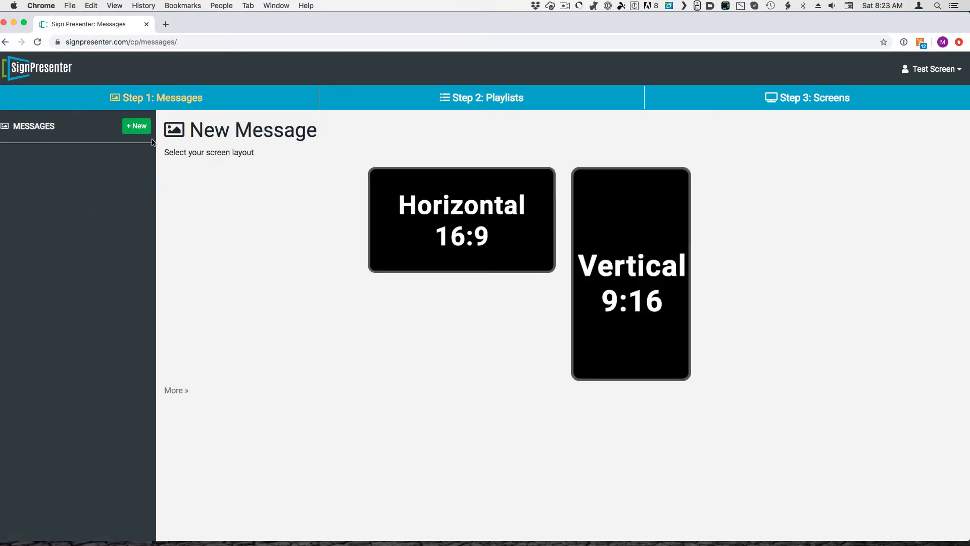
left_click(474, 230)
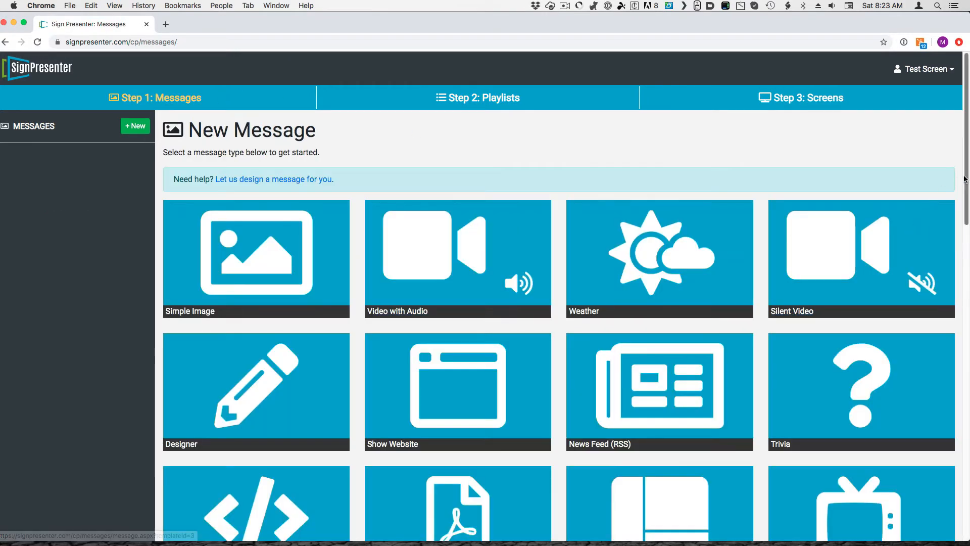
scroll(965, 178, "down", 15)
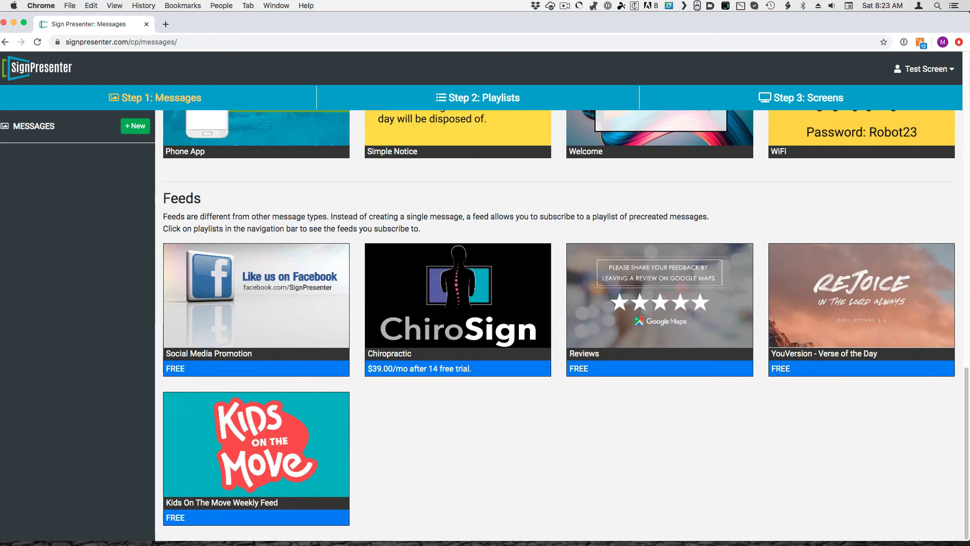
left_click(266, 439)
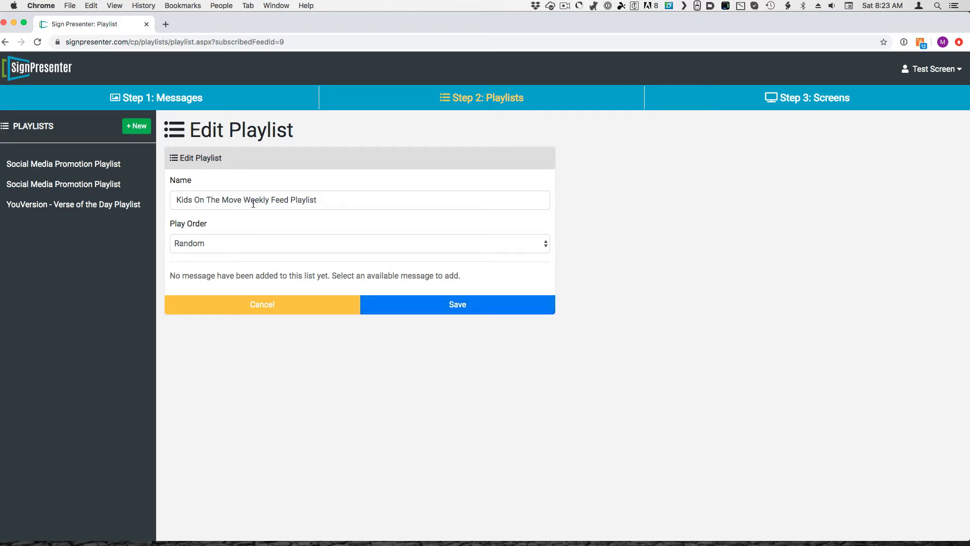
left_click(505, 304)
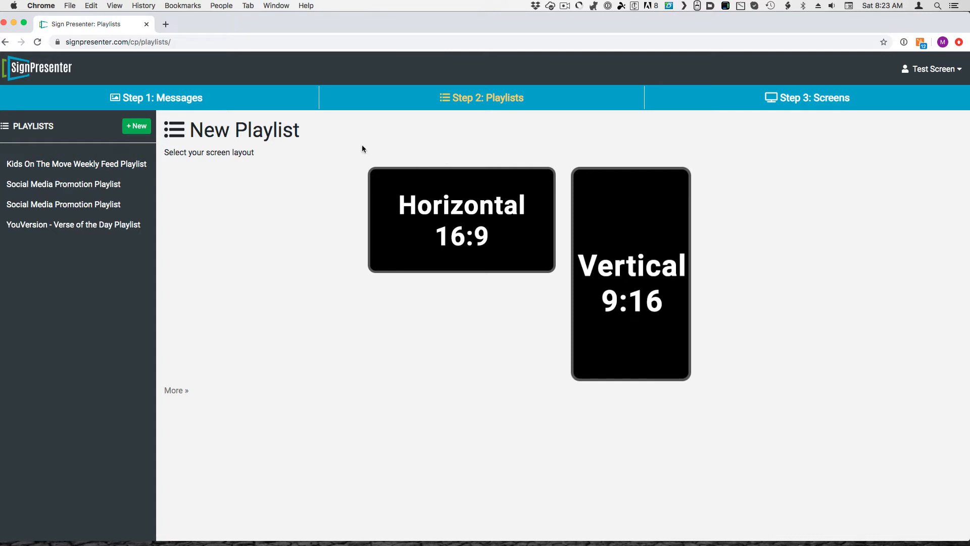
Create a new horizontal 16:9 playlist and name it Sunday Morning
left_click(444, 225)
left_click(354, 231)
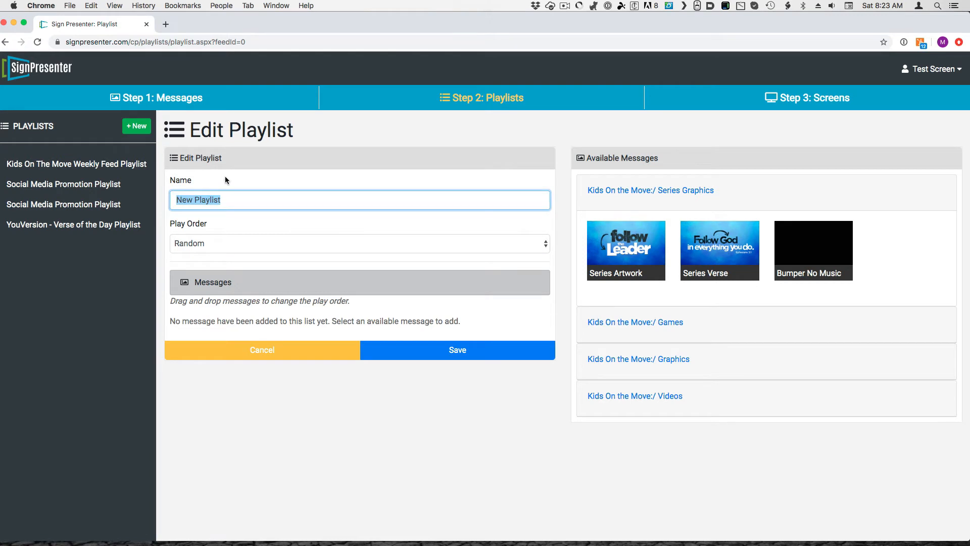
type("Sunday Morning")
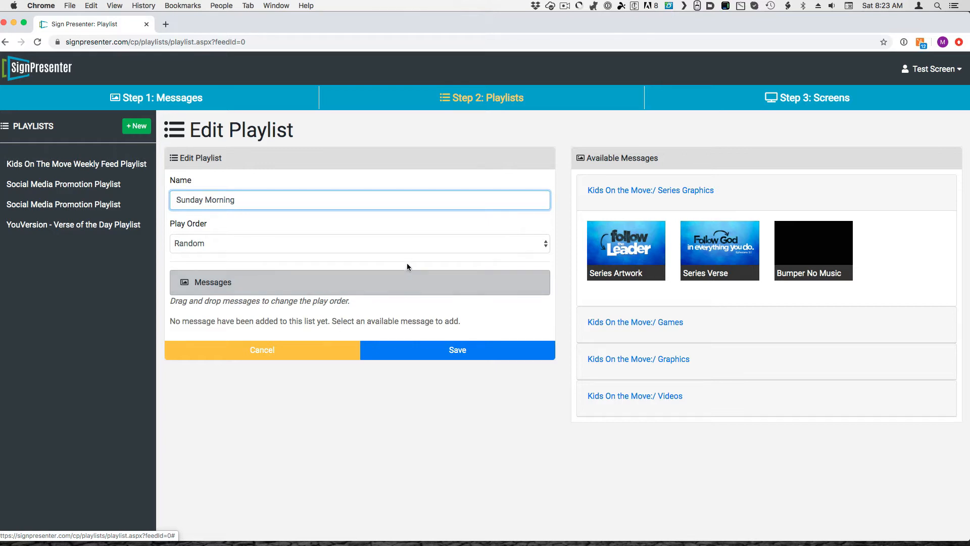
Add the Series Artwork graphic and the Series Bumper video to the Sunday Morning playlist
left_click(601, 263)
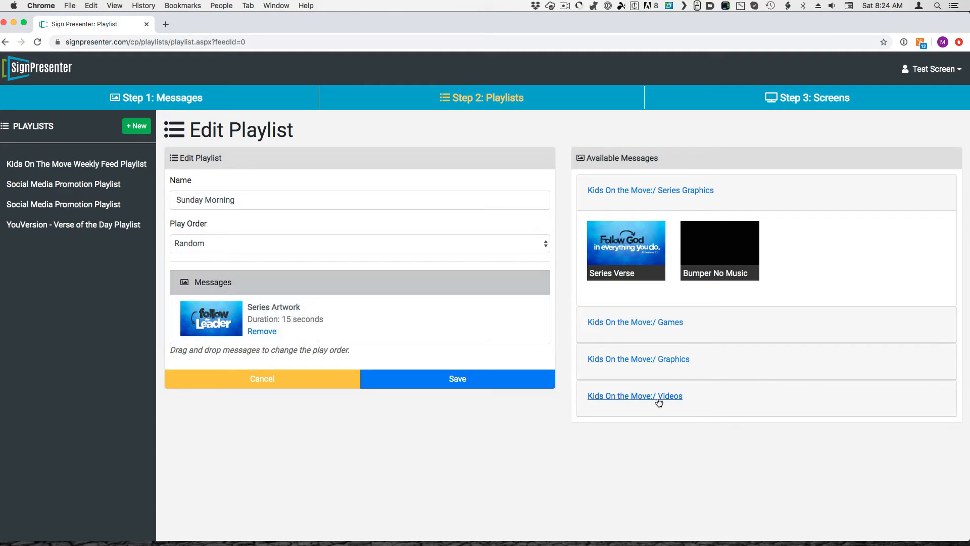
left_click(633, 399)
left_click(727, 370)
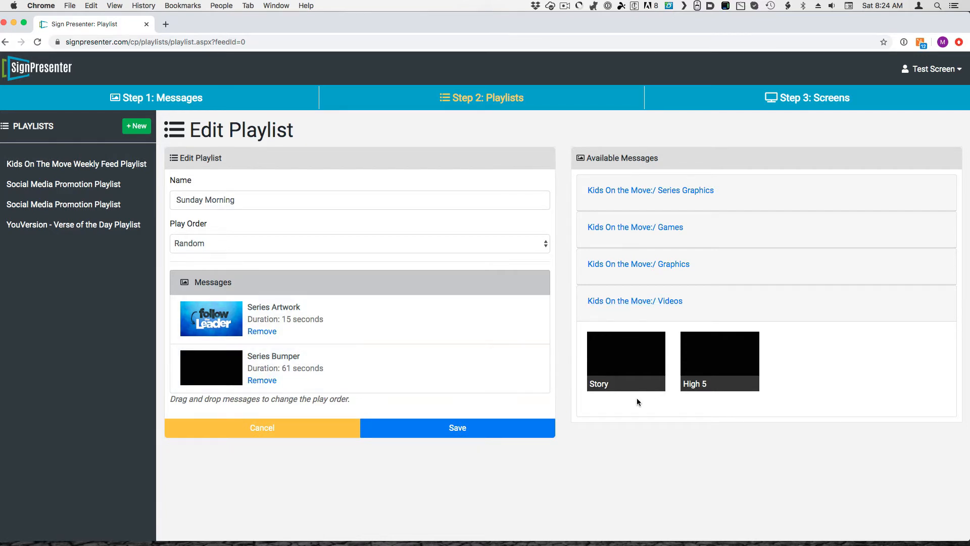
Add the Memory Verse Challenge MVCBumper and 30 Second Timer from the Kids On the Move games to the playlist
left_click(625, 228)
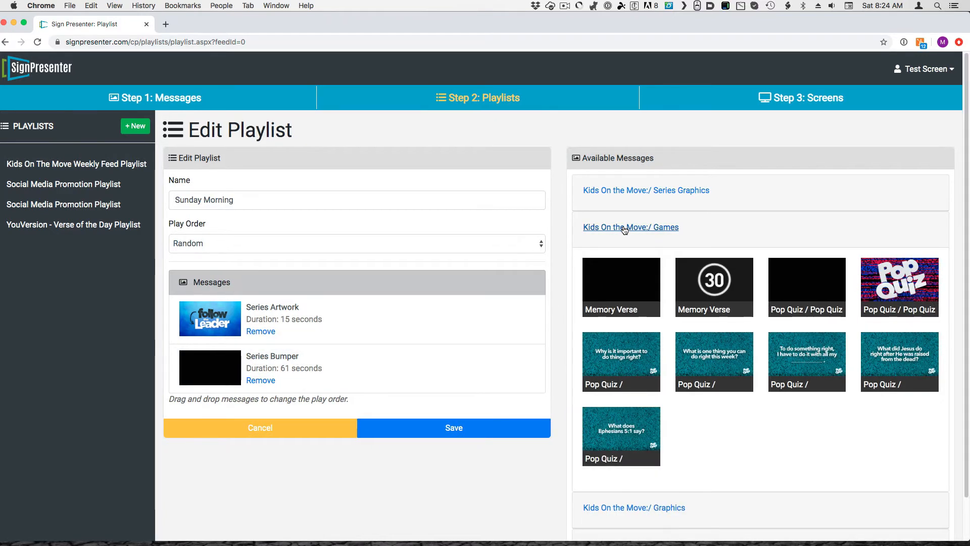
left_click(624, 297)
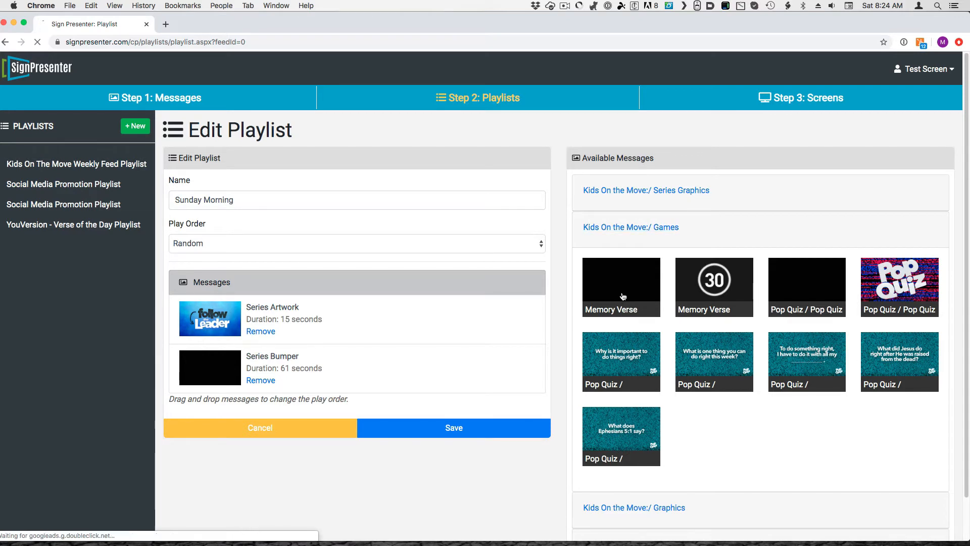
left_click(621, 309)
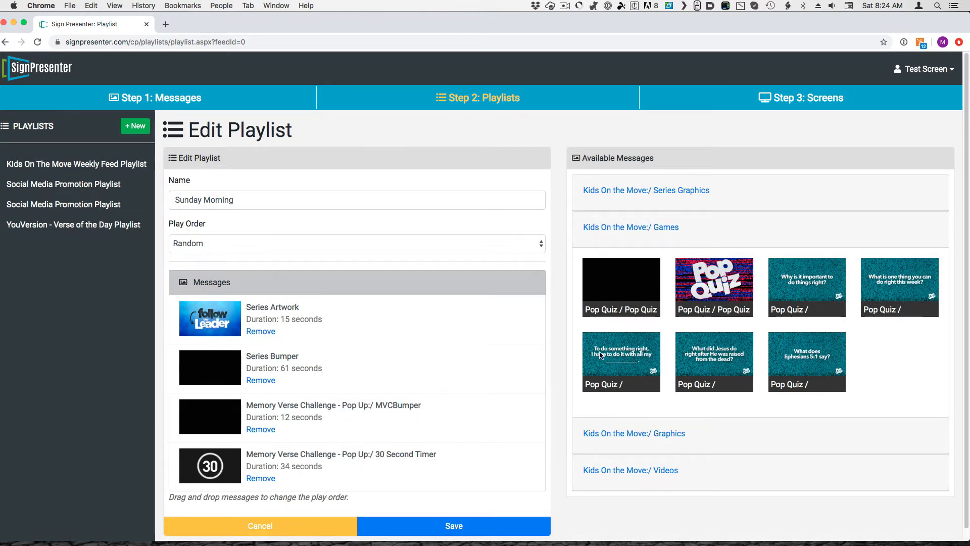
Add the Main Point graphic and the Story video to the Sunday Morning playlist
left_click(626, 432)
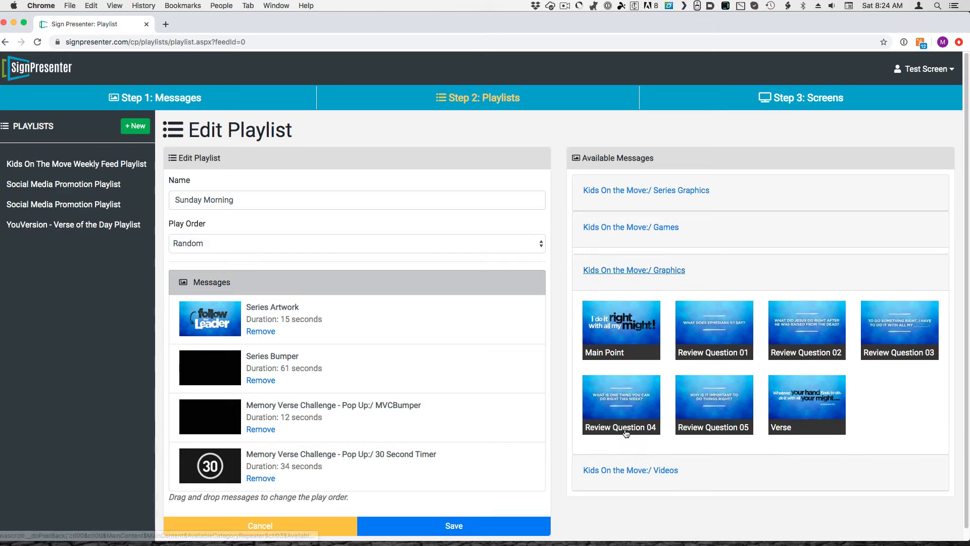
left_click(613, 323)
left_click(649, 469)
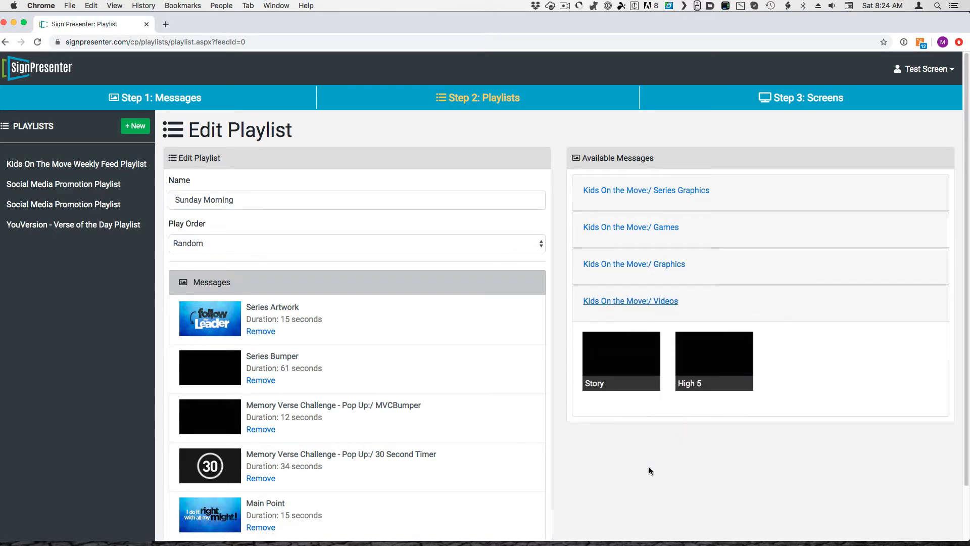
left_click(626, 367)
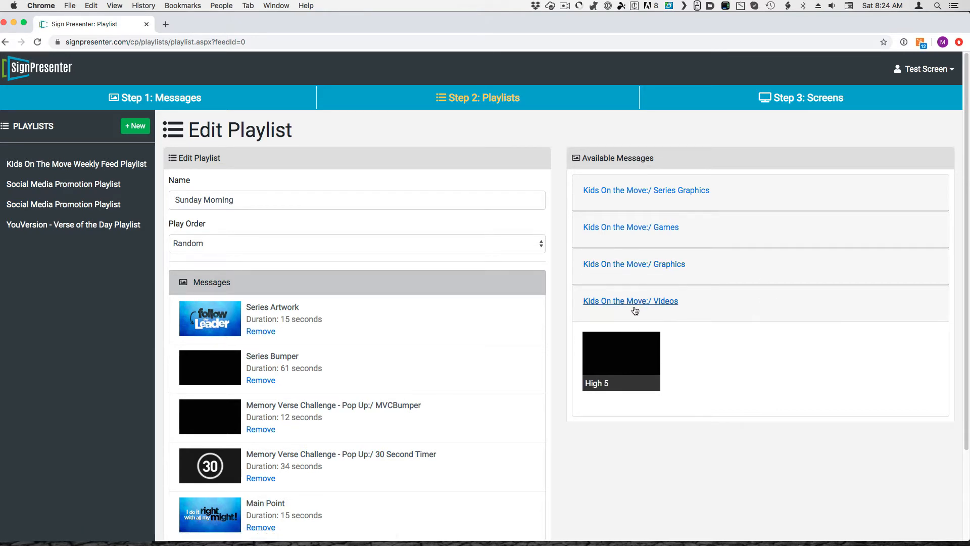
Add Review Question 01 through Review Question 05 from the Kids On the Move graphics to the playlist
left_click(634, 265)
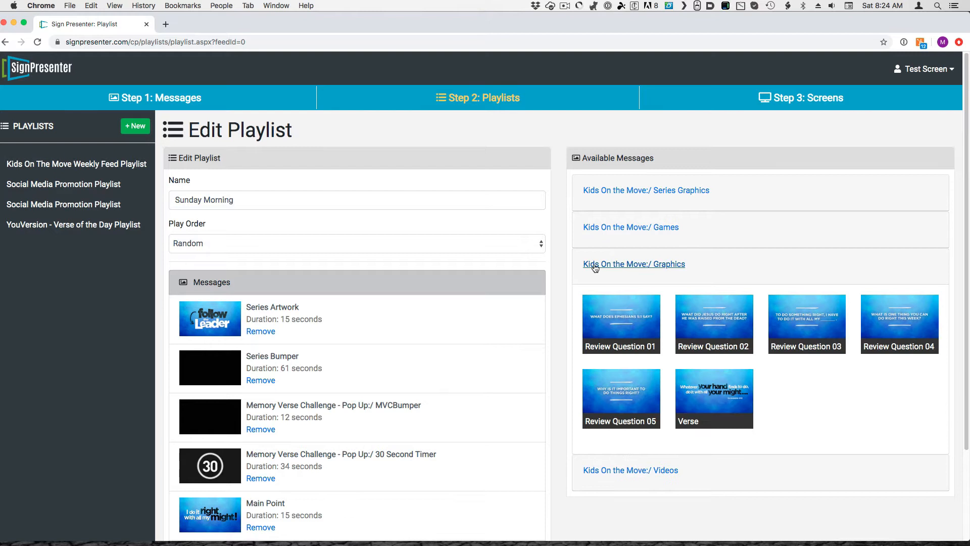
left_click(628, 322)
left_click(629, 322)
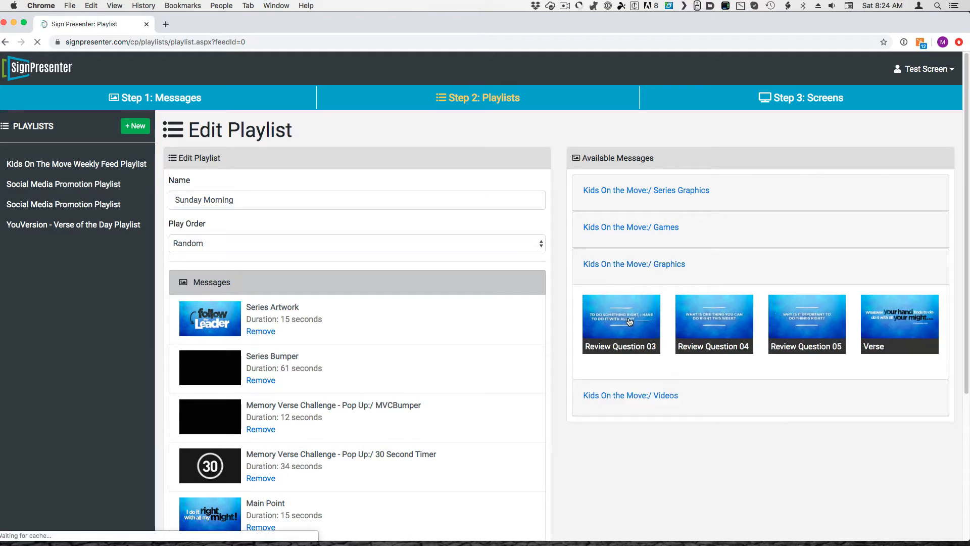
left_click(629, 322)
left_click(629, 322)
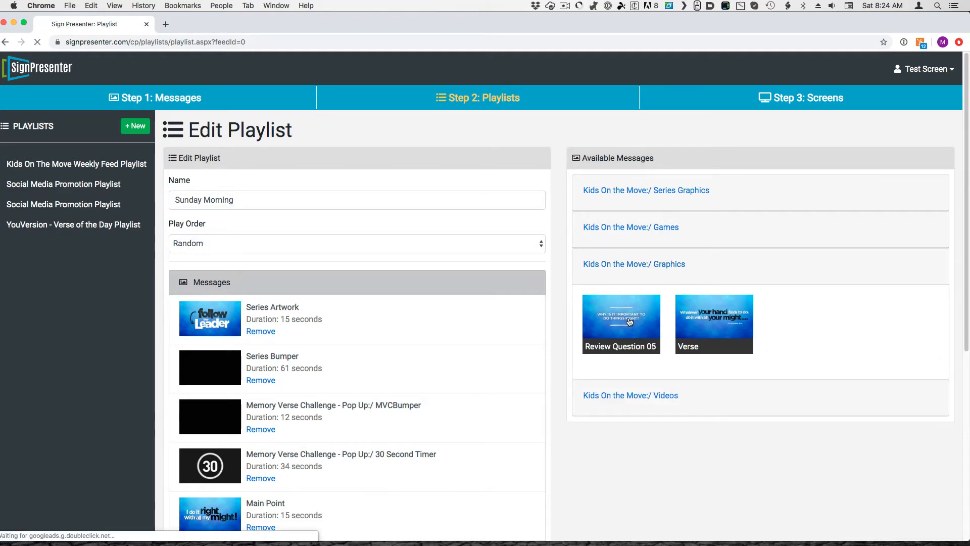
left_click(629, 321)
Add the High 5 video and the Verse graphic from the Kids On the Move messages to the Sunday Morning playlist
left_click(662, 400)
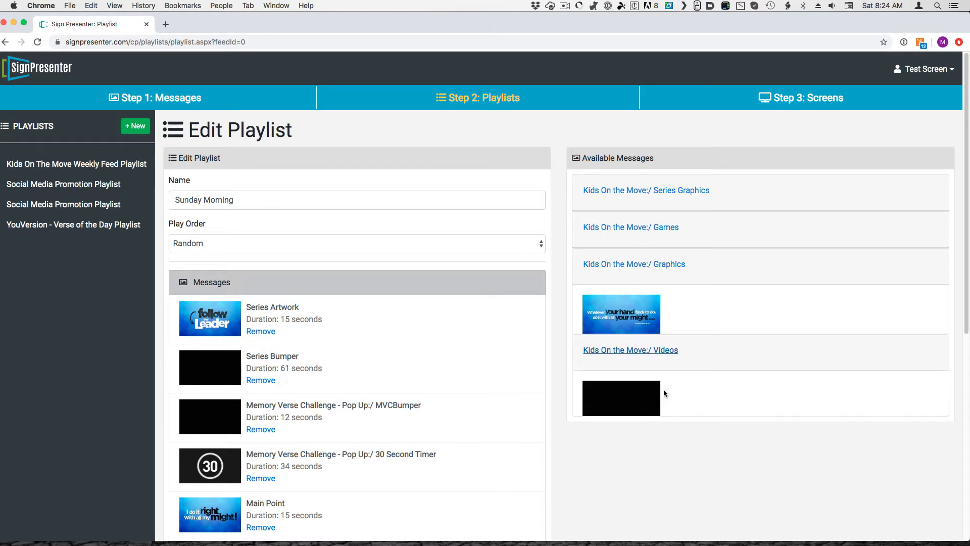
left_click(614, 363)
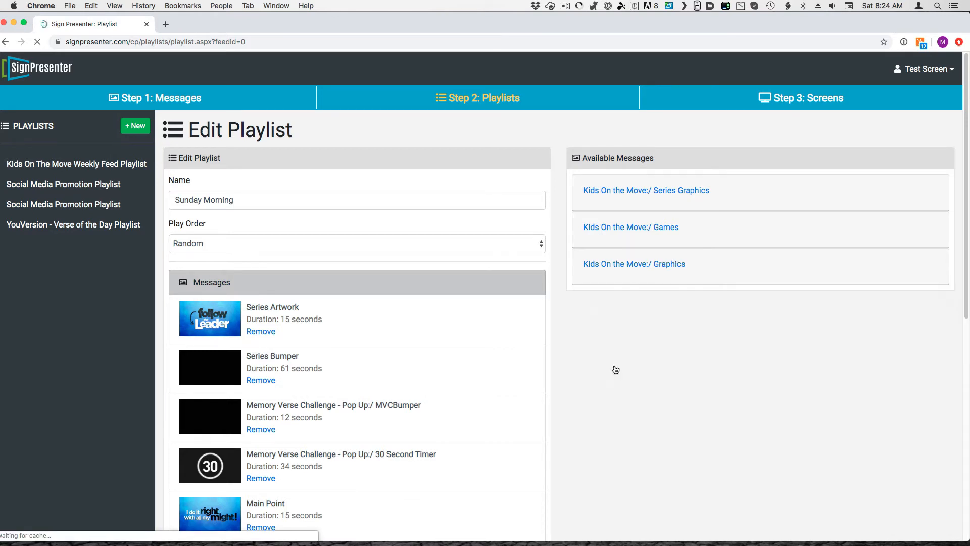
left_click(623, 263)
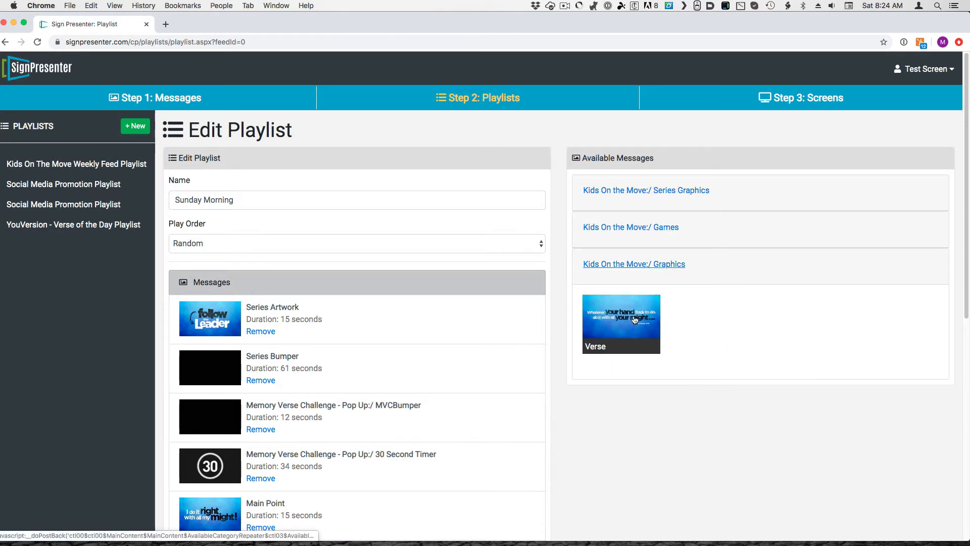
Add the Pop Quiz Bumper, Pop Quiz Question 05 through 01 and the Series Verse graphic to the playlist
left_click(635, 228)
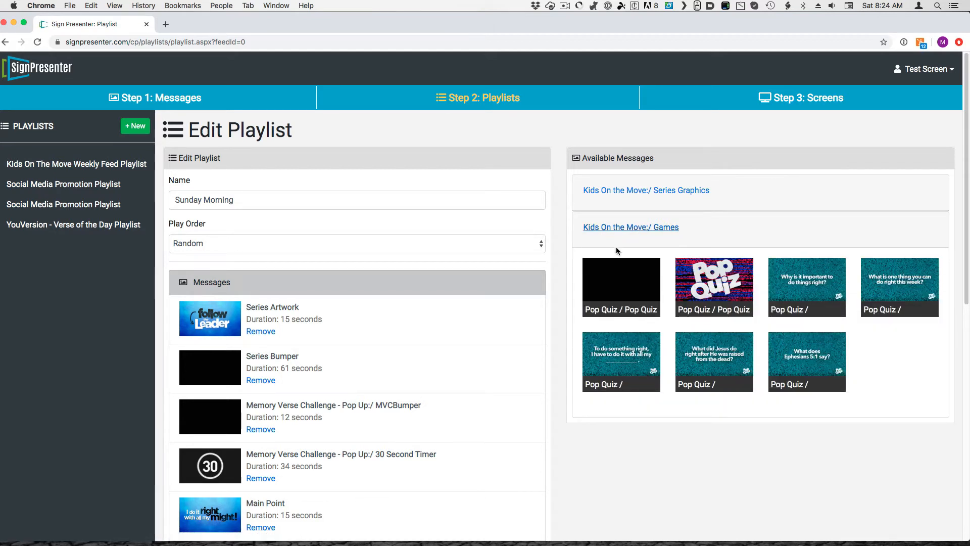
left_click(634, 298)
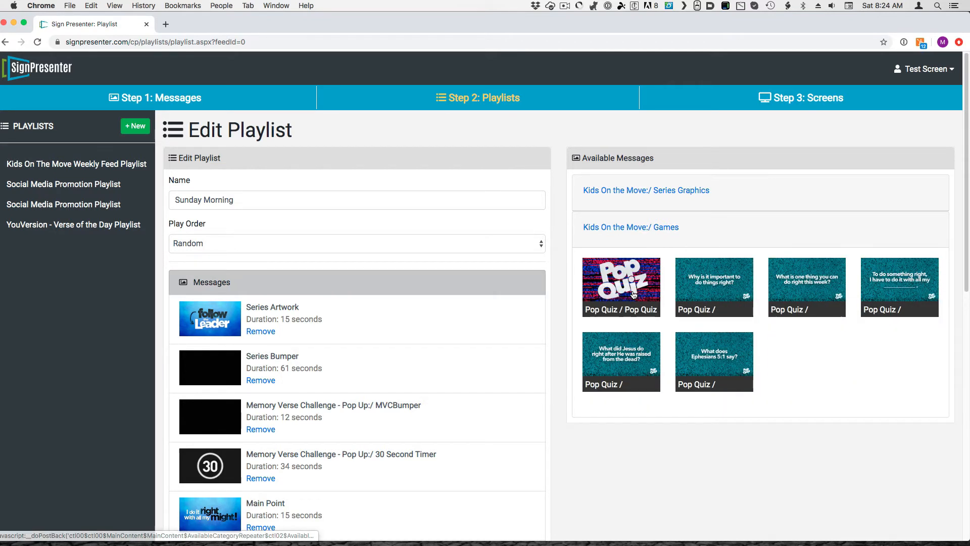
left_click(684, 296)
left_click(699, 295)
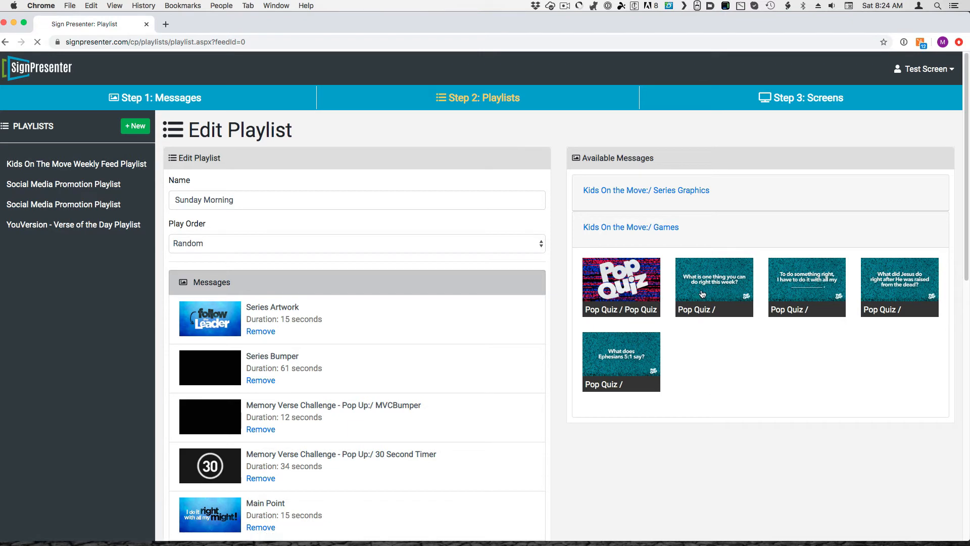
left_click(745, 293)
left_click(737, 290)
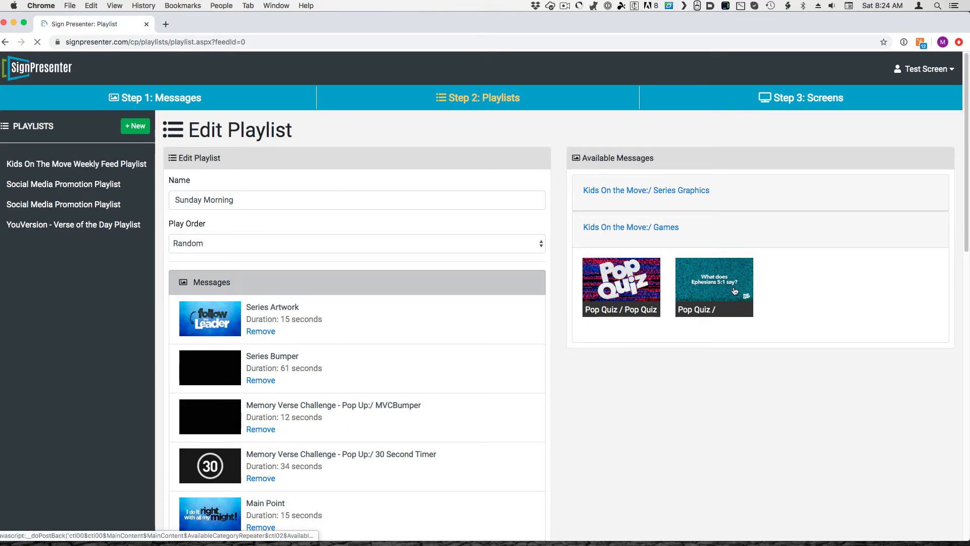
left_click(724, 294)
left_click(637, 195)
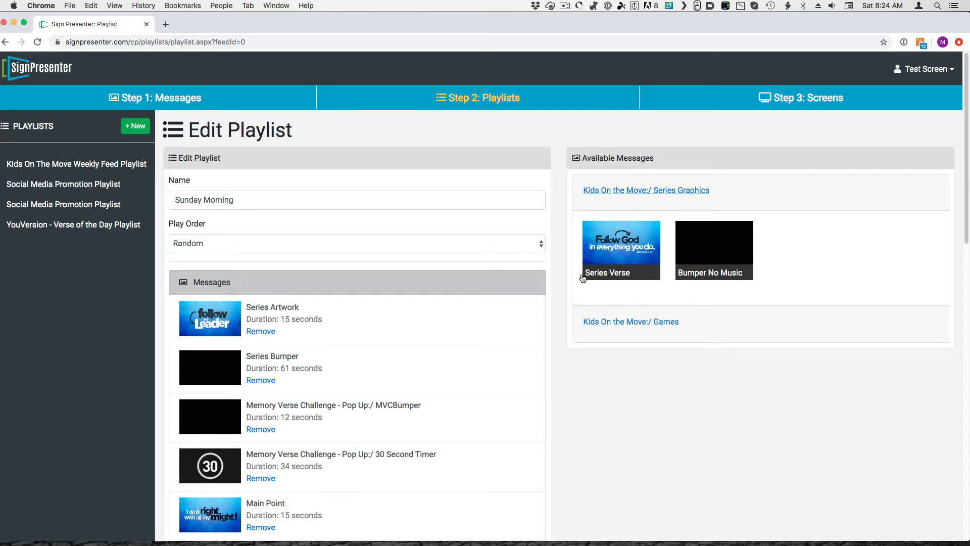
left_click(616, 268)
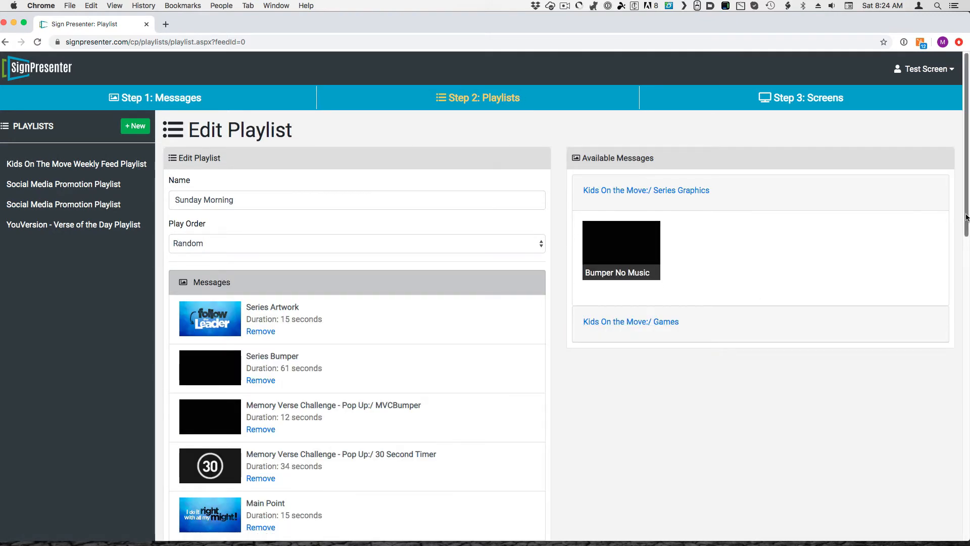
Review the playlist's messages and their play order from Series Artwork through Series Verse
scroll(953, 407, "down", 20)
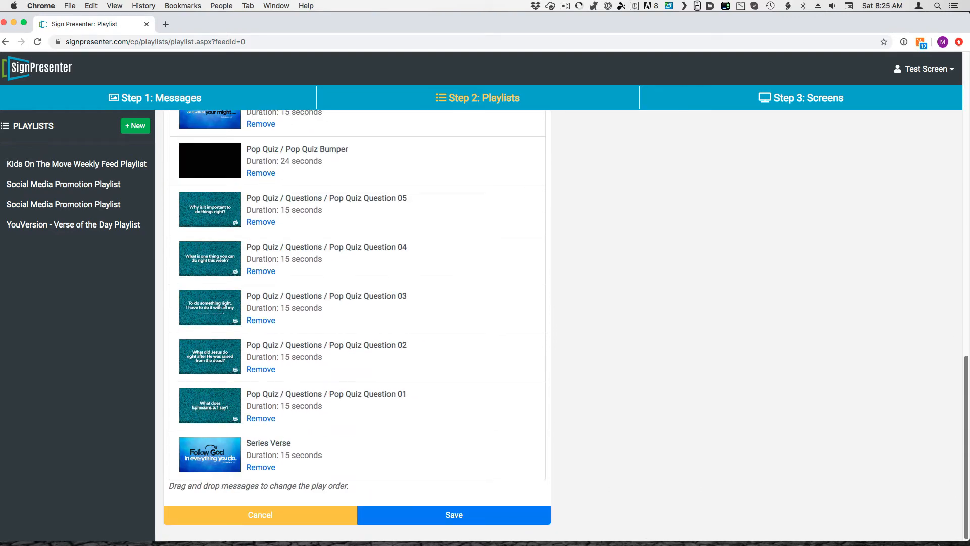
scroll(935, 444, "up", 4)
scroll(936, 445, "down", 5)
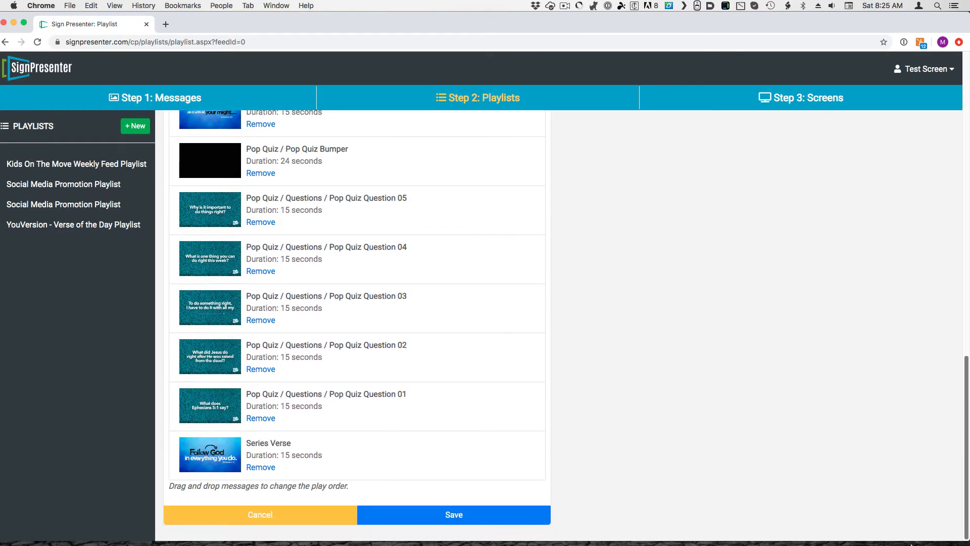
scroll(917, 324, "up", 15)
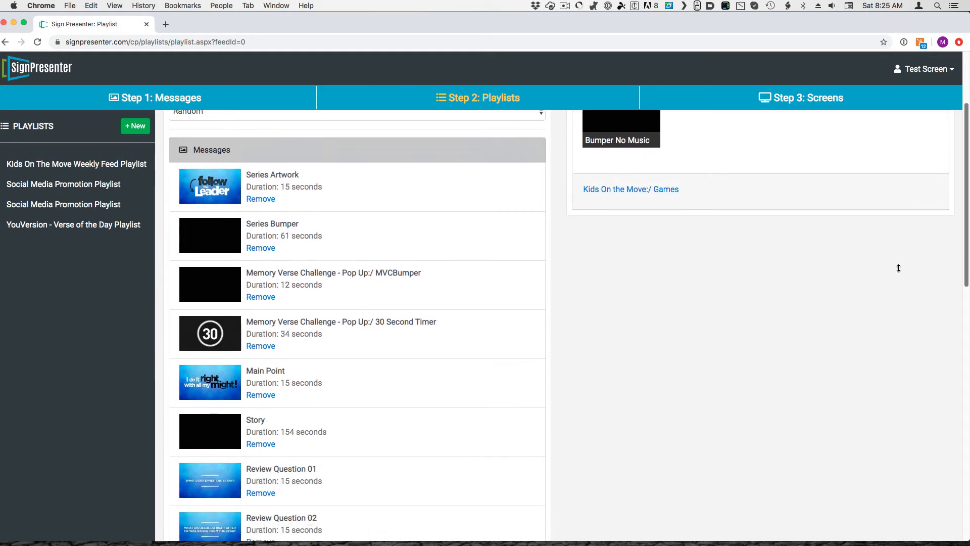
scroll(897, 276, "down", 2)
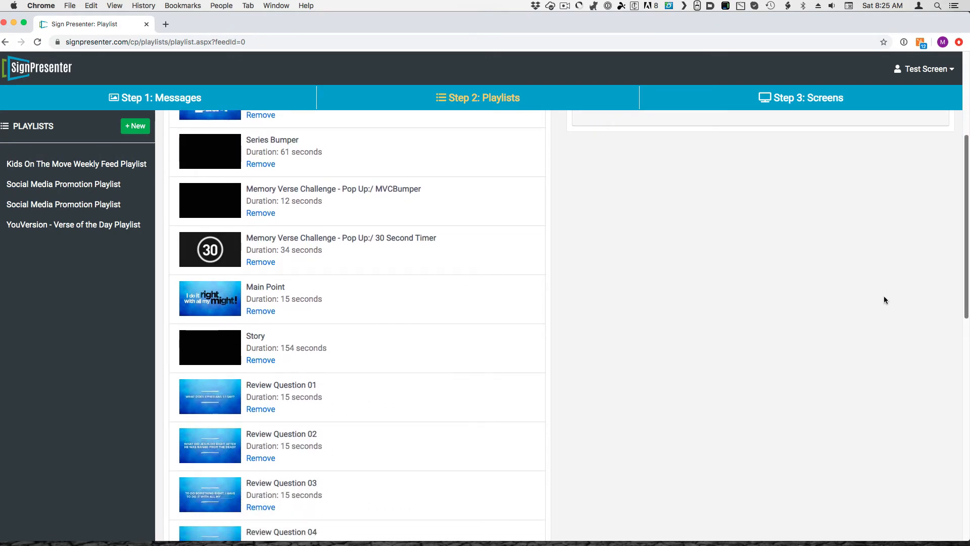
scroll(882, 299, "down", 8)
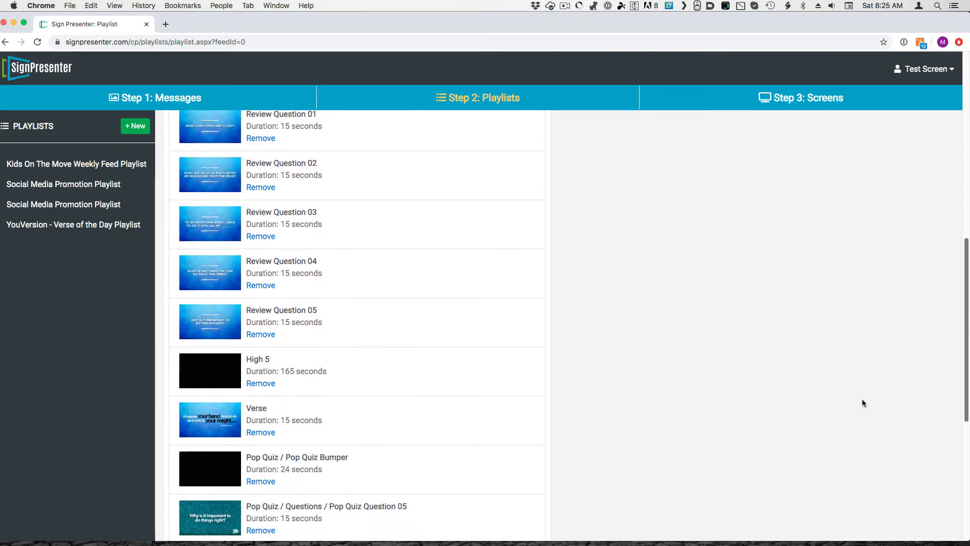
scroll(867, 375, "up", 15)
scroll(880, 236, "up", 2)
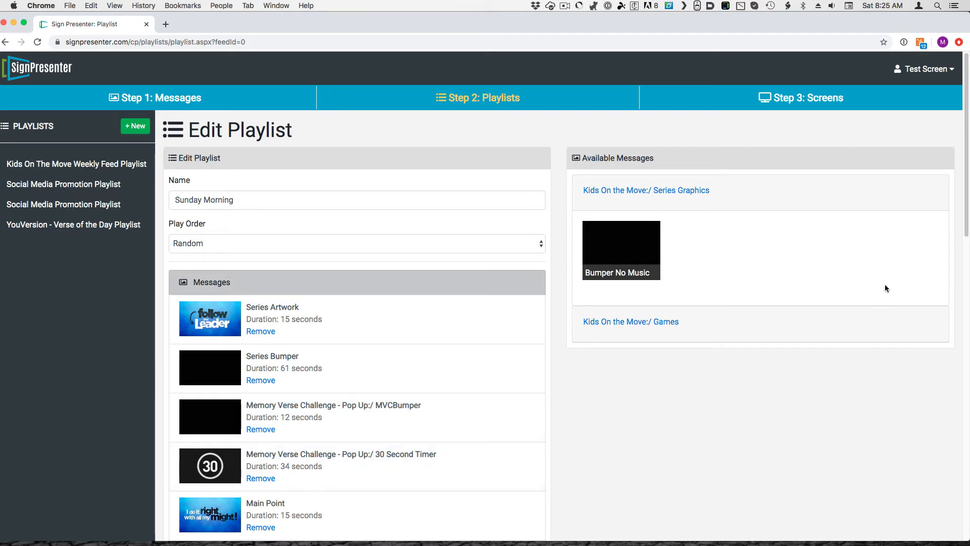
scroll(940, 293, "down", 5)
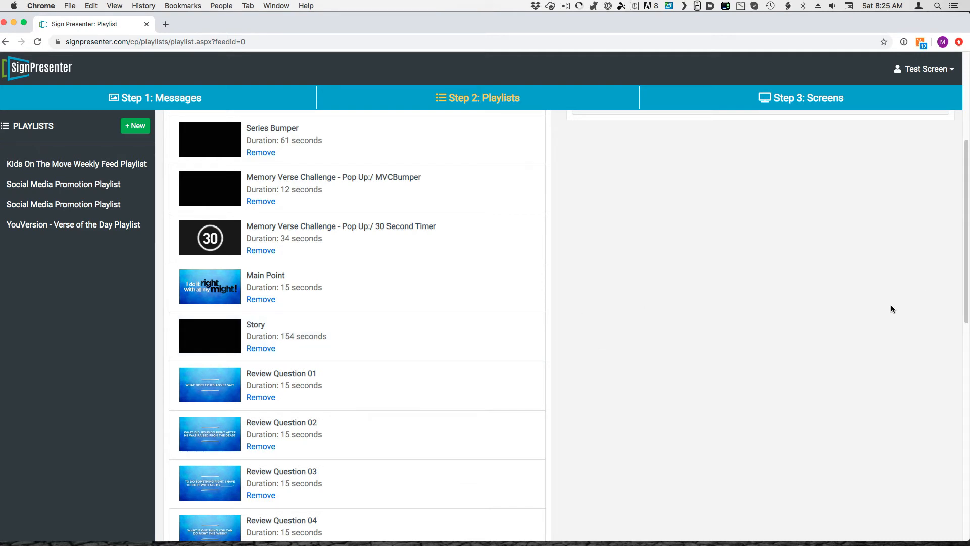
left_click_drag(964, 278, 907, 441)
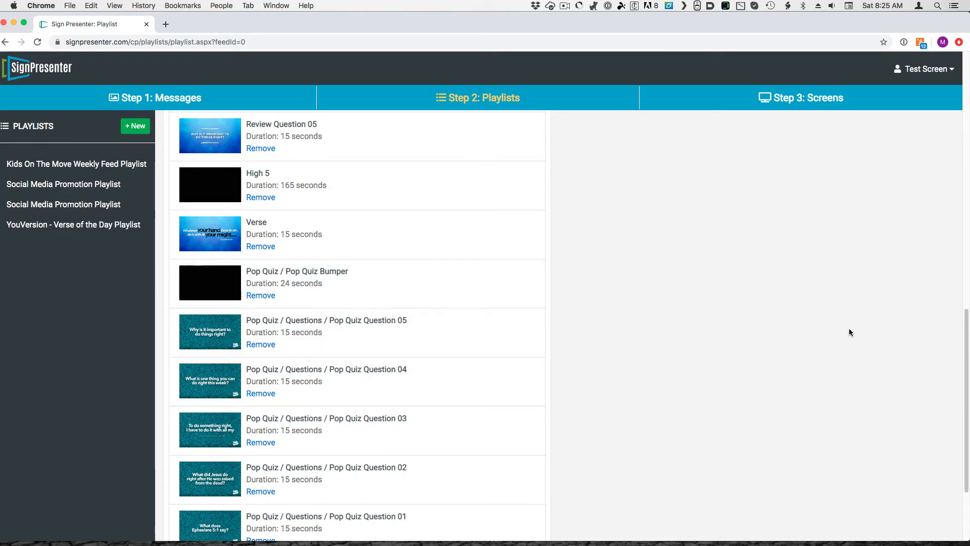
left_click_drag(963, 326, 963, 395)
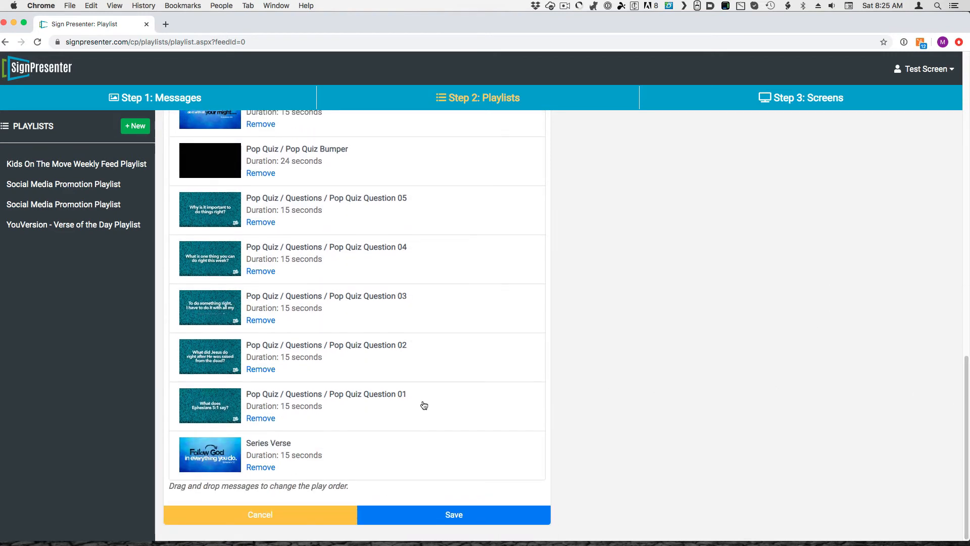
Save the Sunday Morning playlist and reopen it for editing
left_click(456, 513)
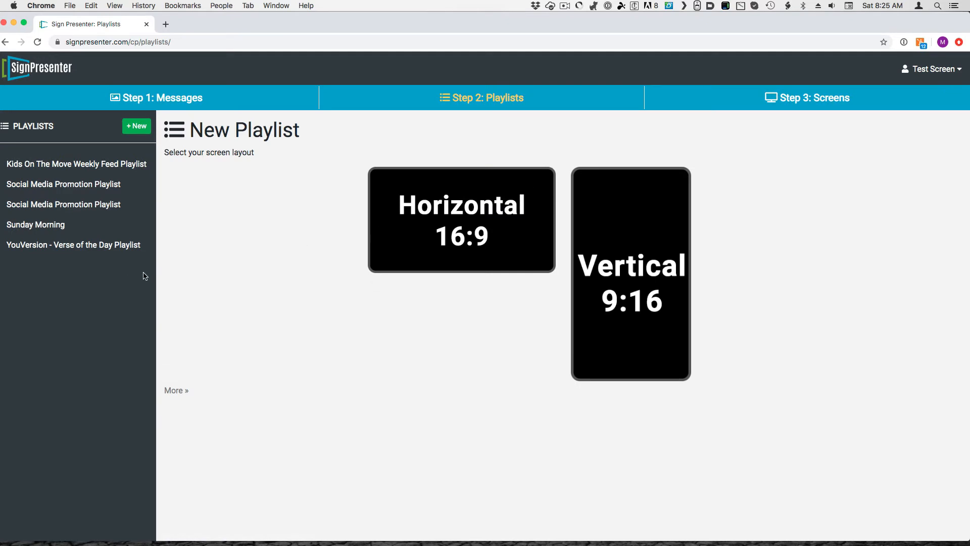
left_click(86, 225)
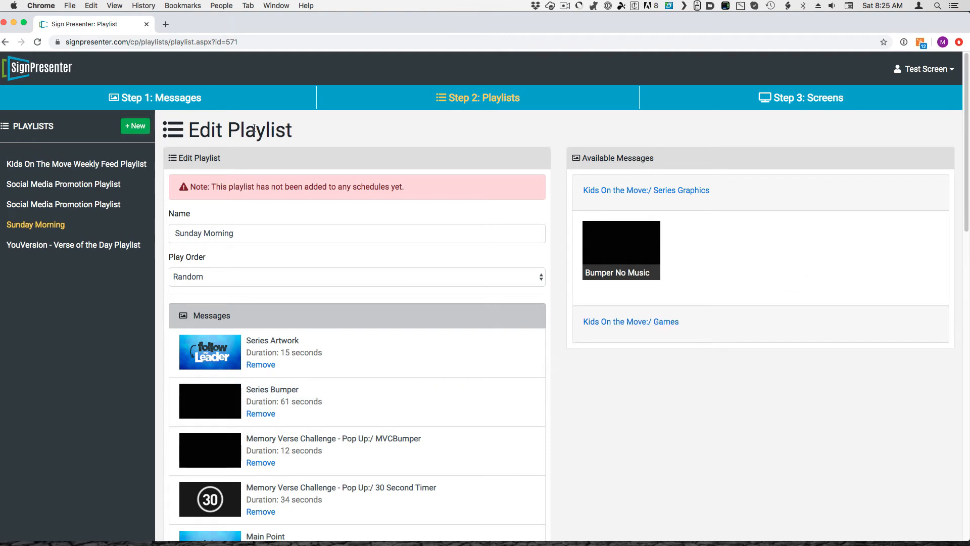
View the message types offered for a new Horizontal 16:9 message and return to the Sunday Morning playlist
left_click(138, 98)
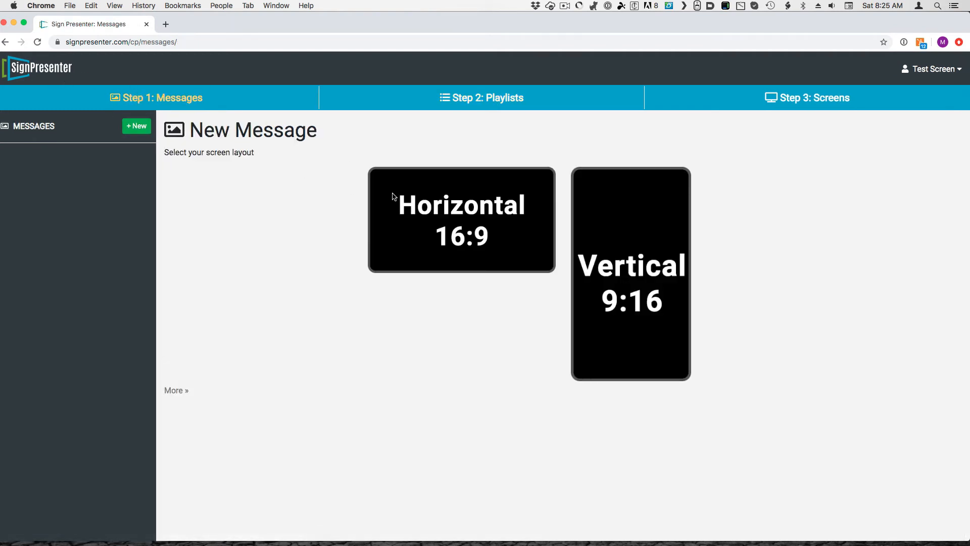
left_click(421, 189)
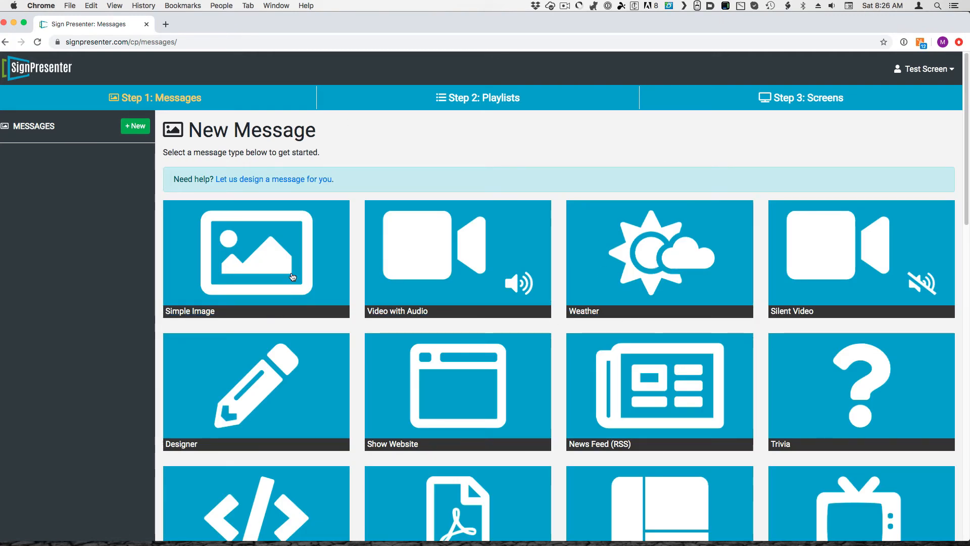
left_click(460, 100)
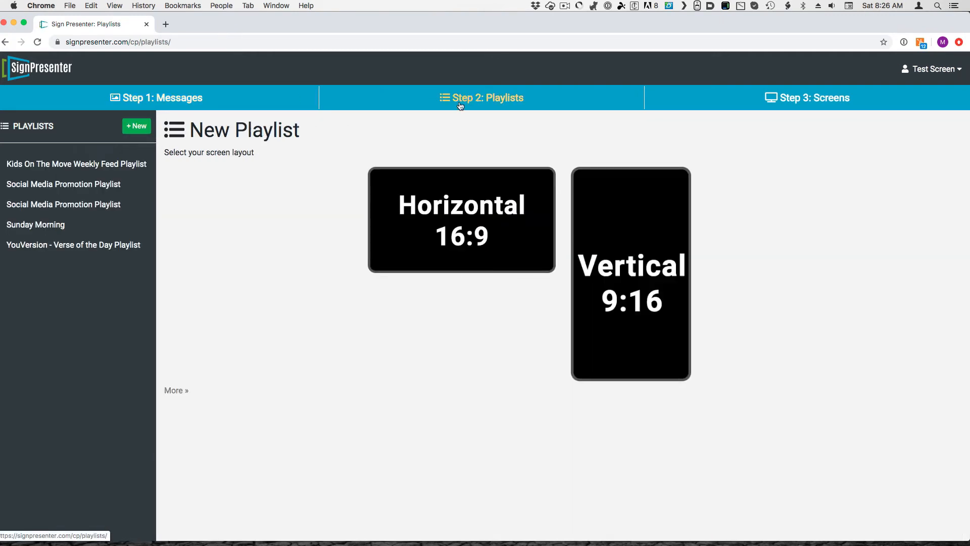
left_click(11, 225)
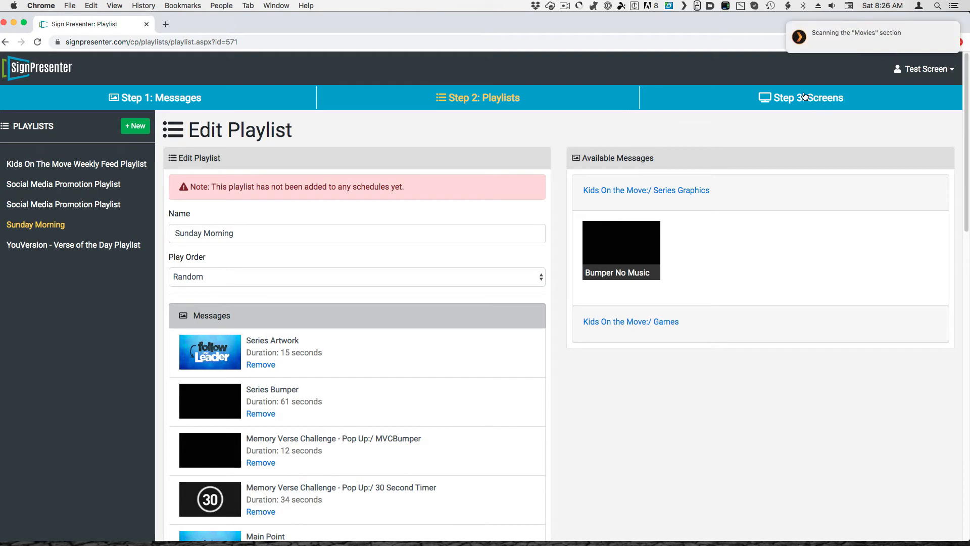
Rename the screen First Screen as "1sr Grade Classroom" and save it
left_click(831, 98)
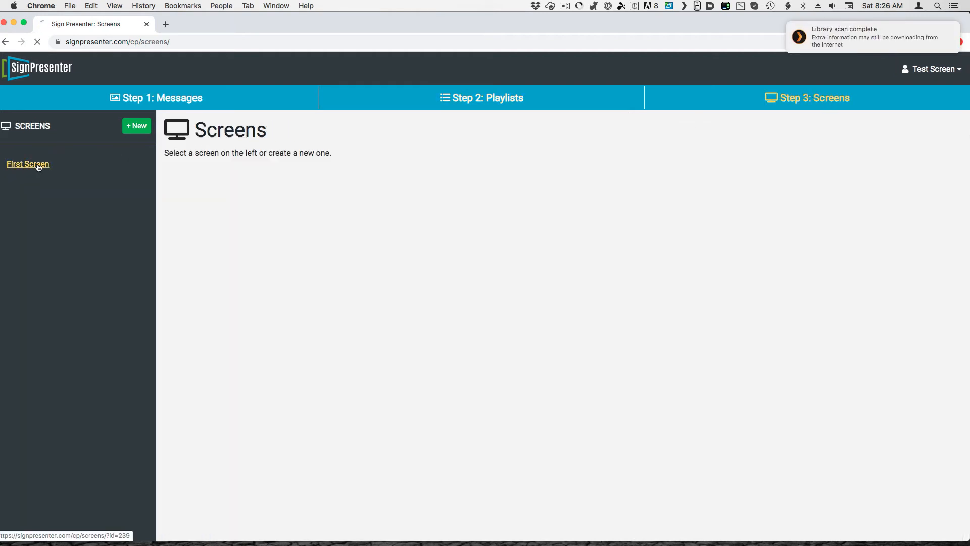
left_click(36, 164)
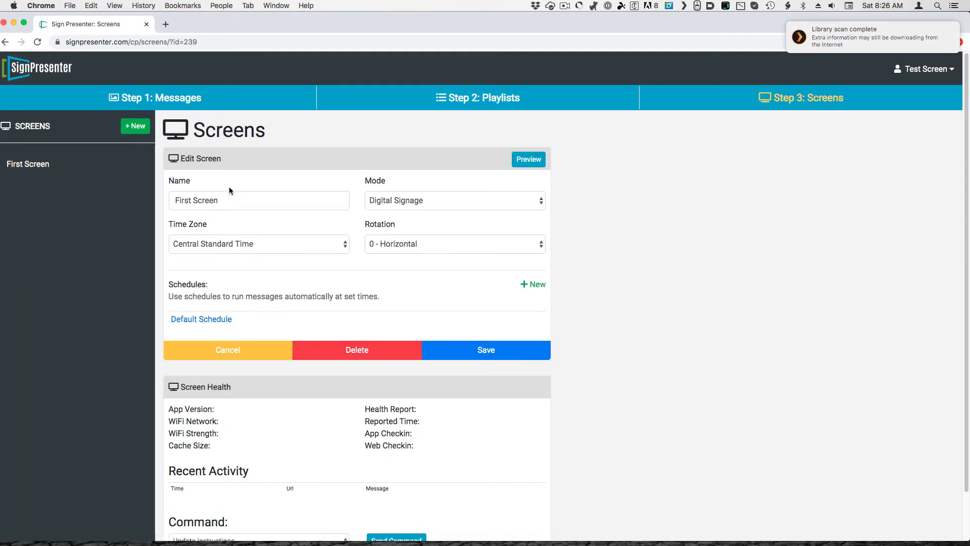
triple_click(292, 205)
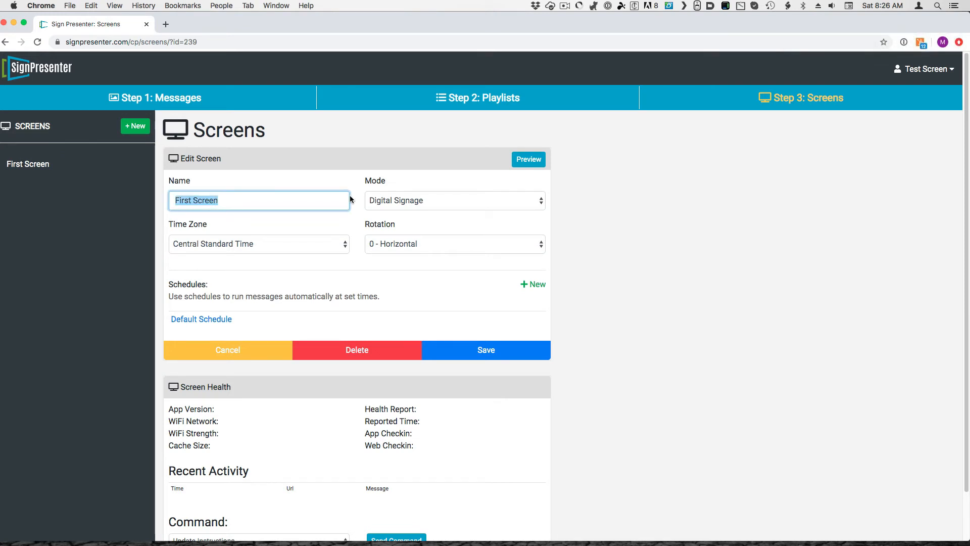
type("1sr G")
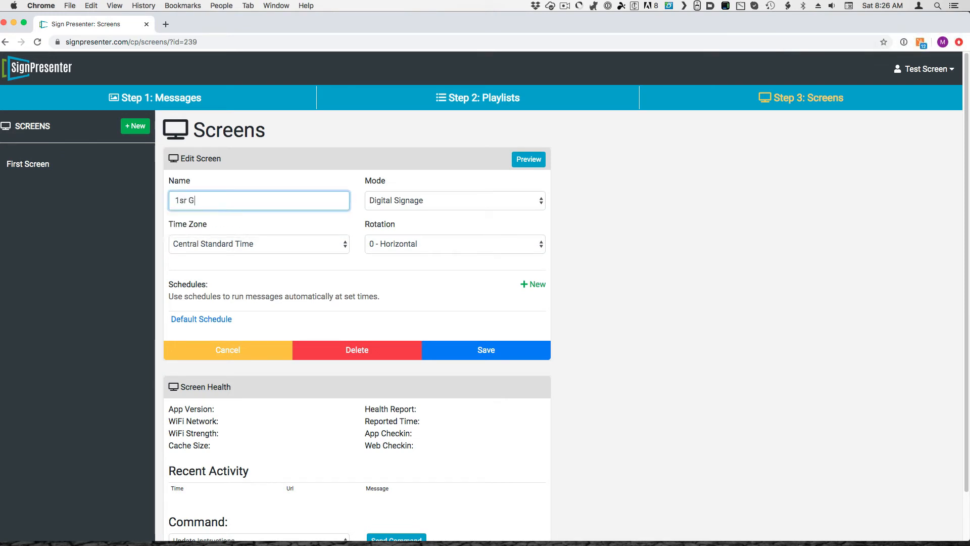
type("rade Cl")
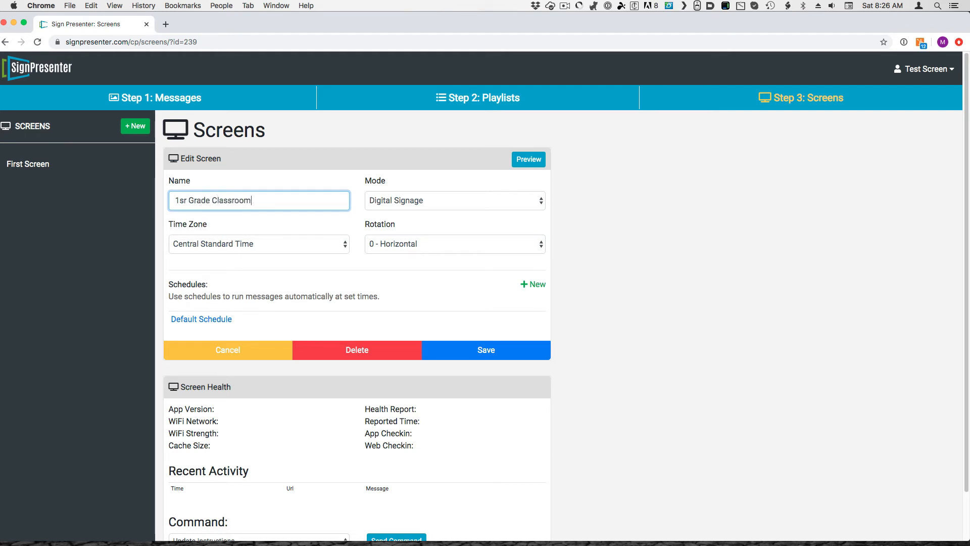
type("assroom")
left_click(483, 350)
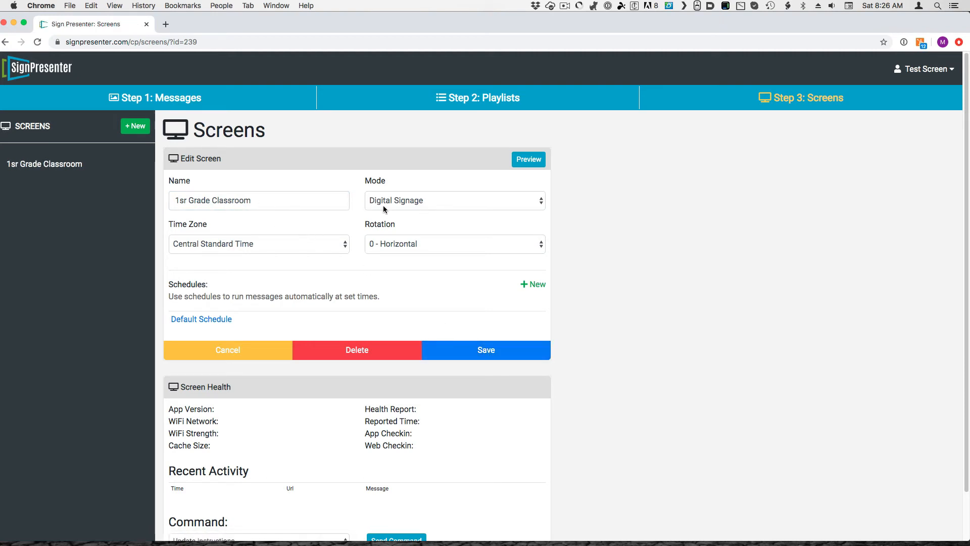
Open the classroom screen's Default Schedule and set the screen's mode to Both
left_click(225, 319)
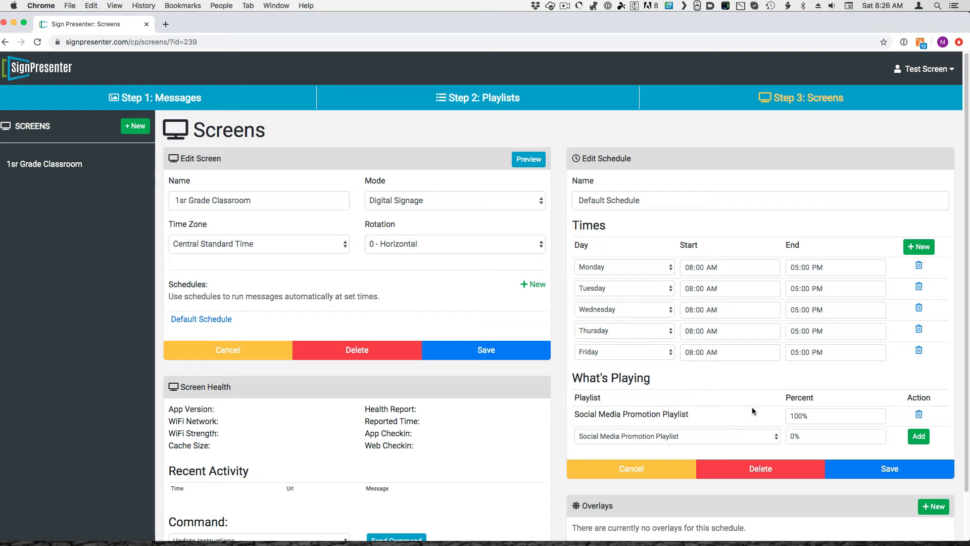
left_click(477, 200)
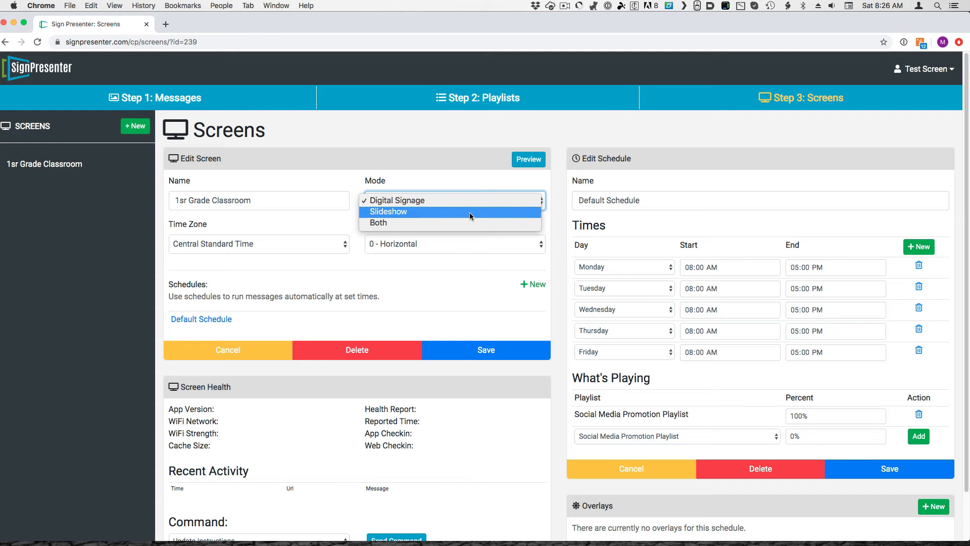
left_click(469, 212)
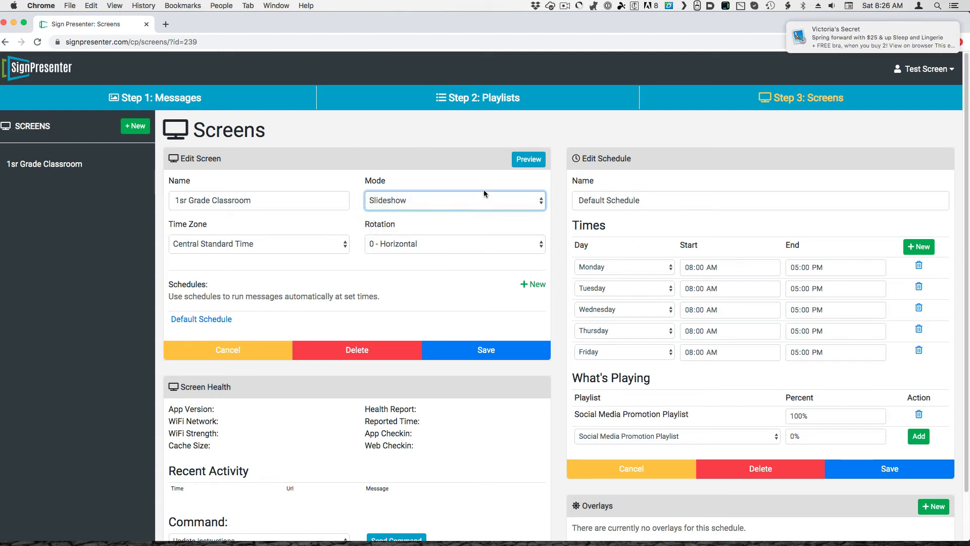
left_click(422, 203)
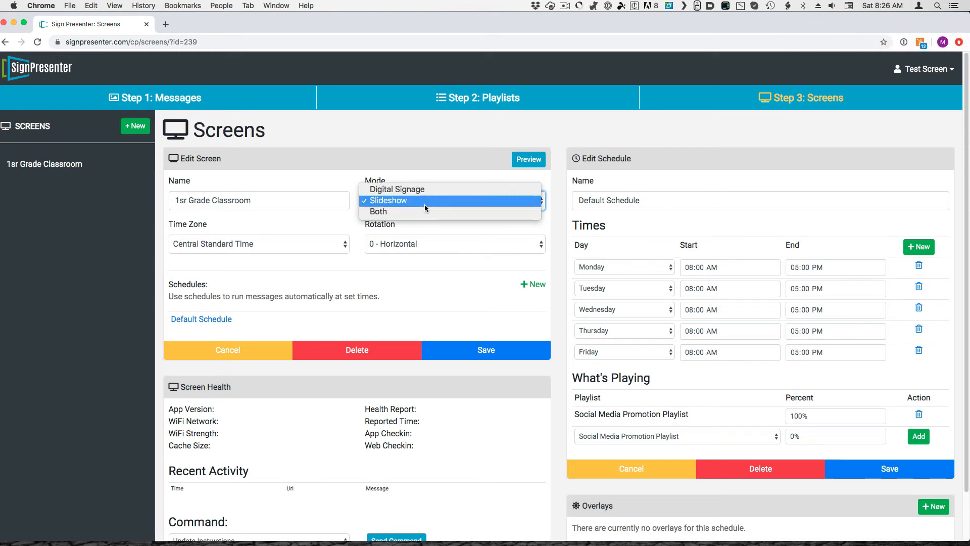
left_click(424, 209)
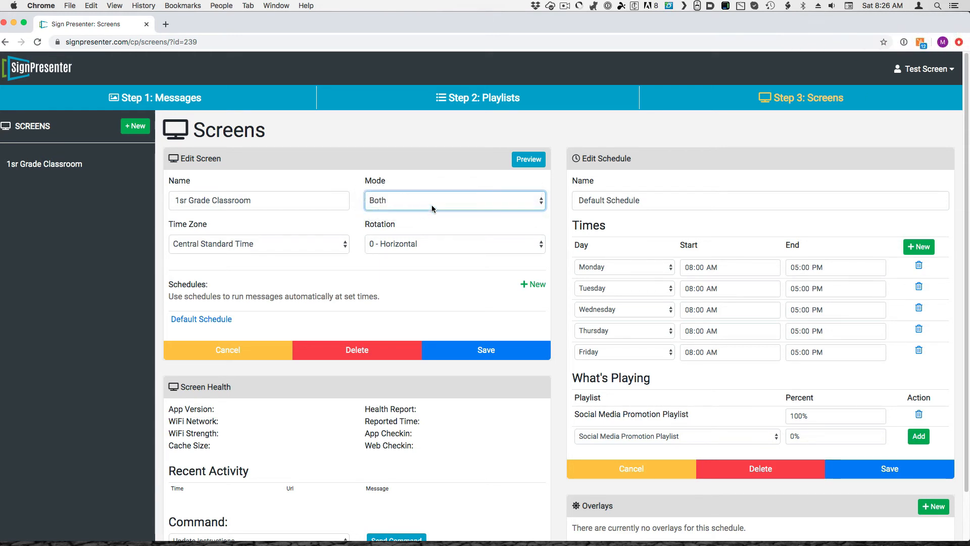
Save the classroom screen's settings and change its Default Schedule's Monday entry to Sunday with a 07:00 AM start
left_click(476, 354)
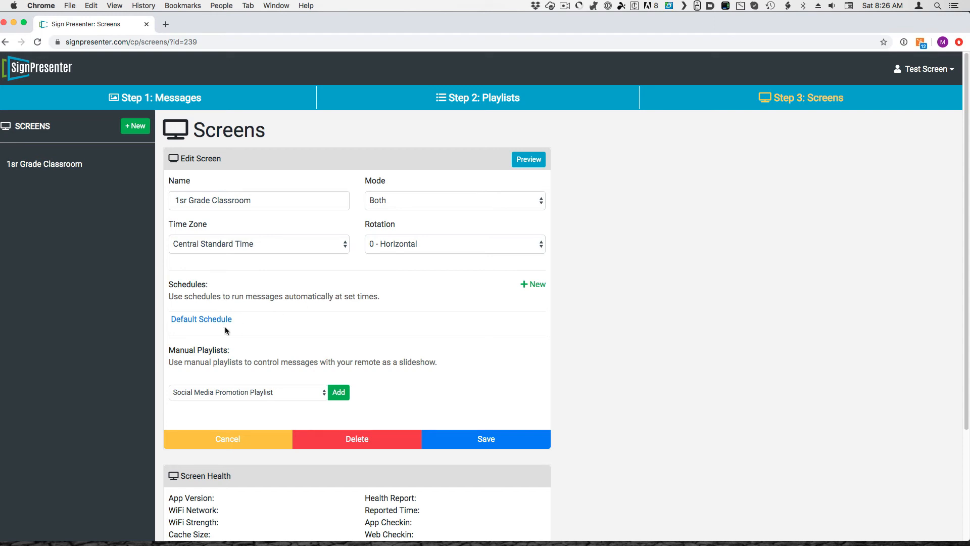
left_click(201, 320)
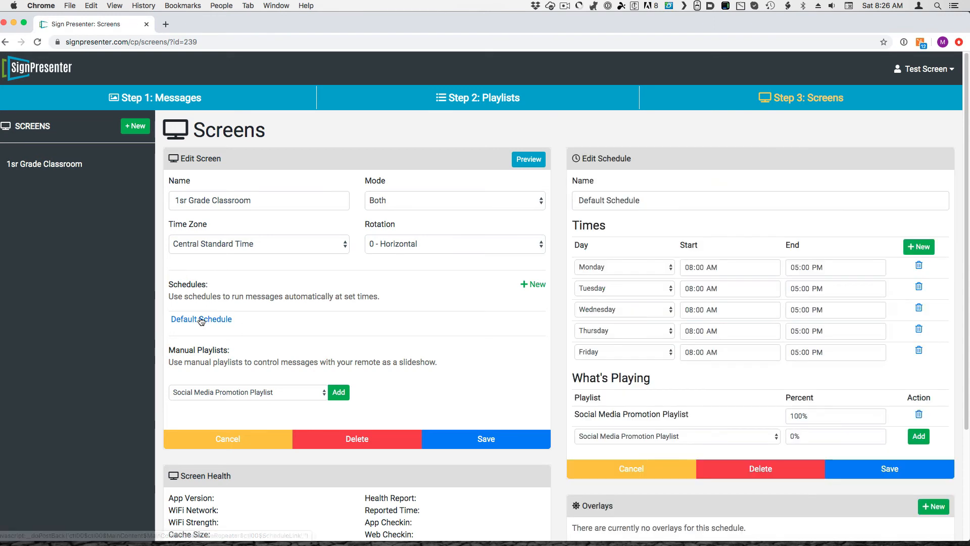
left_click(666, 268)
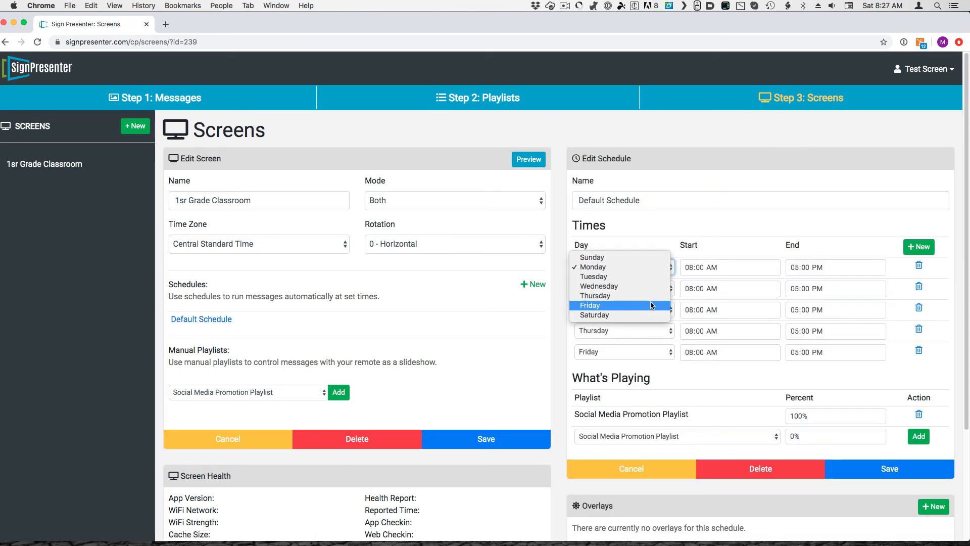
left_click(621, 257)
left_click(687, 268)
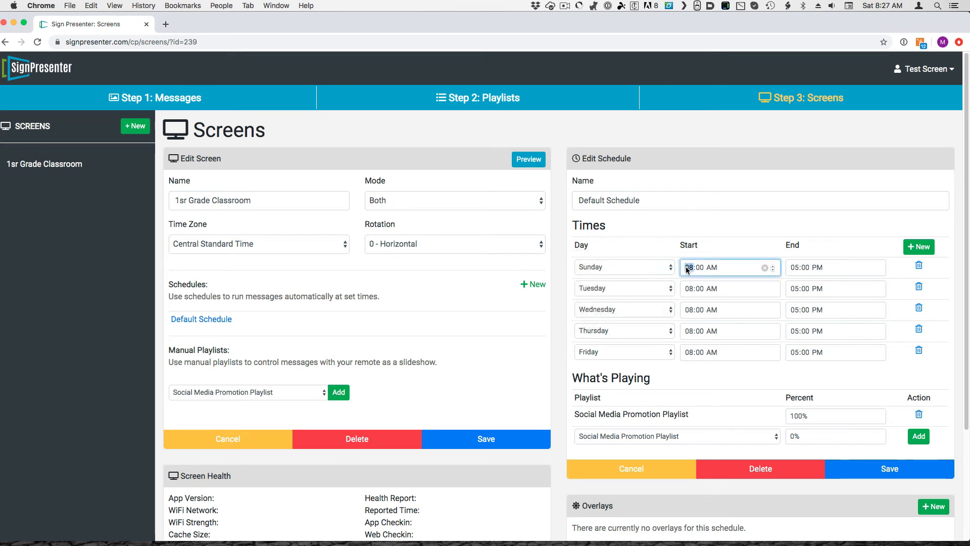
type("7")
Set the Sunday entry's end time to 09:30 AM and save the Default Schedule
left_click(793, 267)
left_click(820, 272)
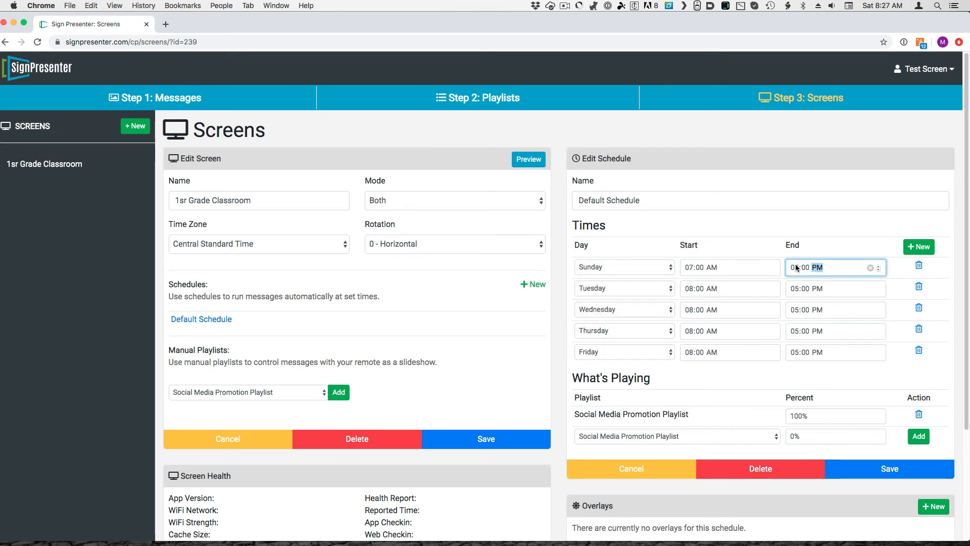
left_click(797, 268)
type("7")
type("30")
type("a")
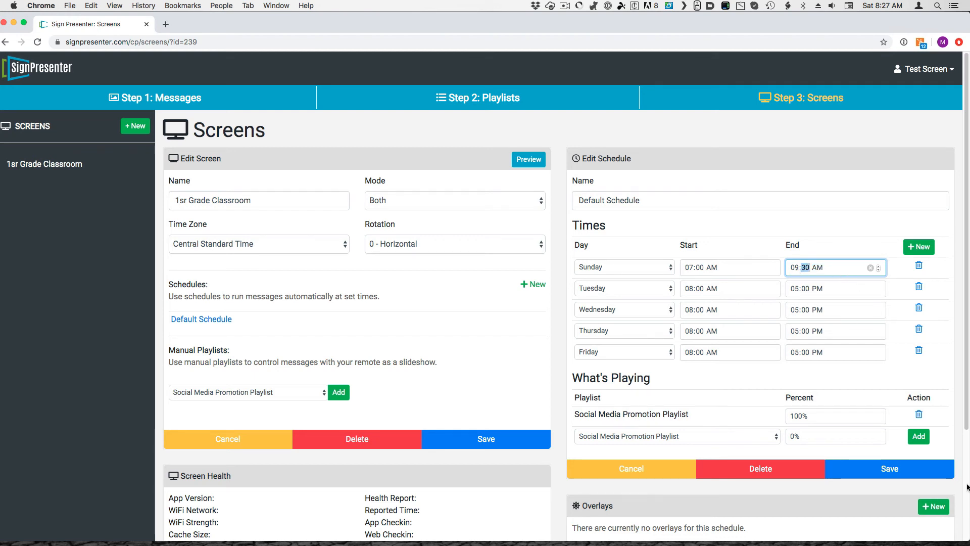
left_click(889, 468)
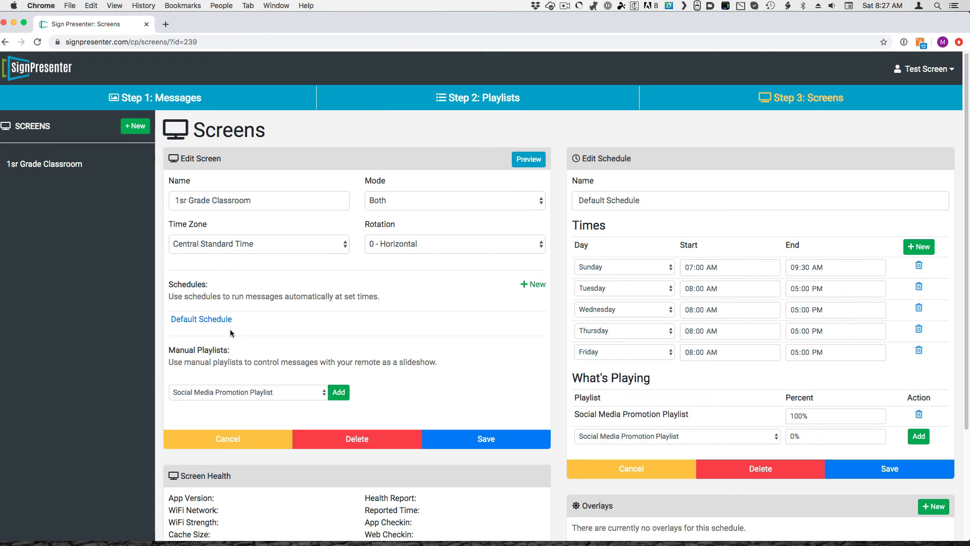
Add the Sunday Morning playlist to the classroom screen's manual playlists and save the screen
left_click(309, 394)
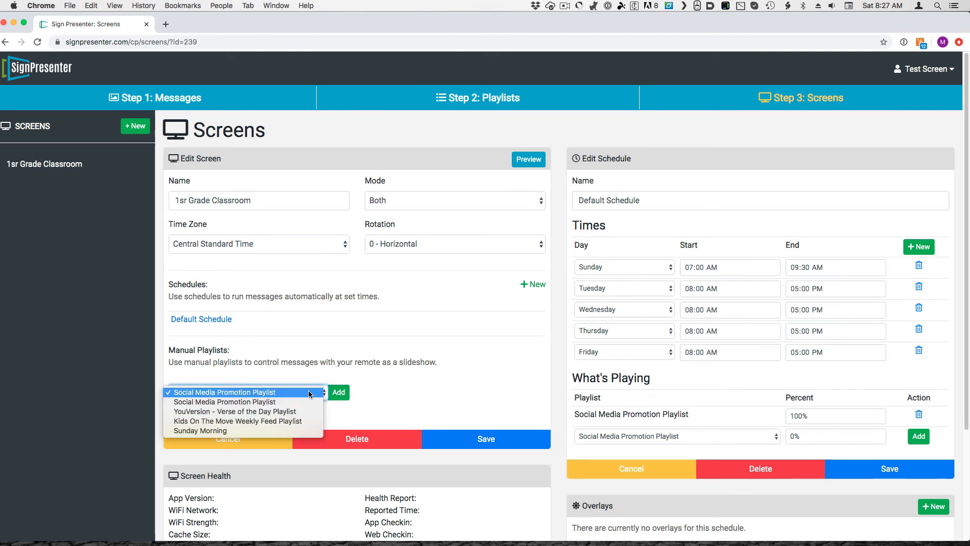
left_click(319, 363)
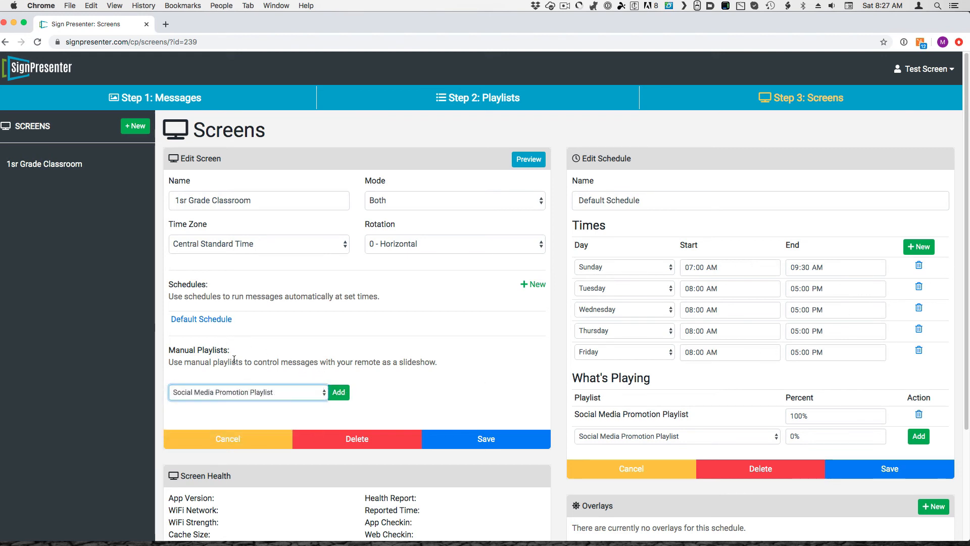
left_click(299, 393)
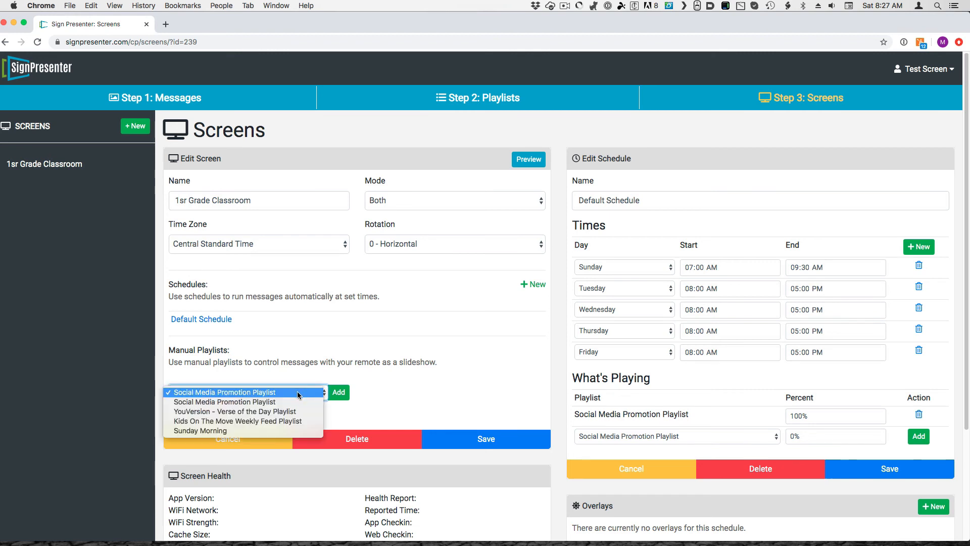
left_click(272, 429)
left_click(329, 399)
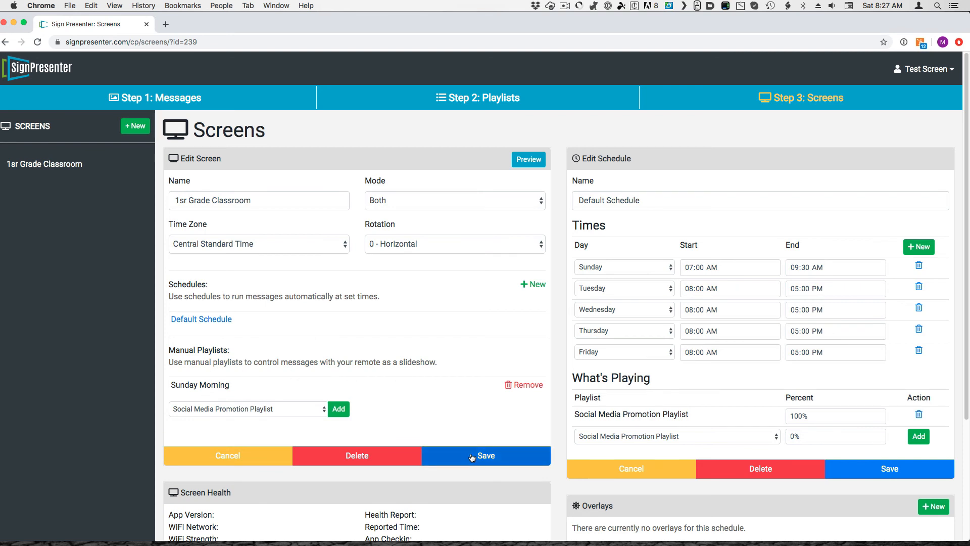
left_click(472, 457)
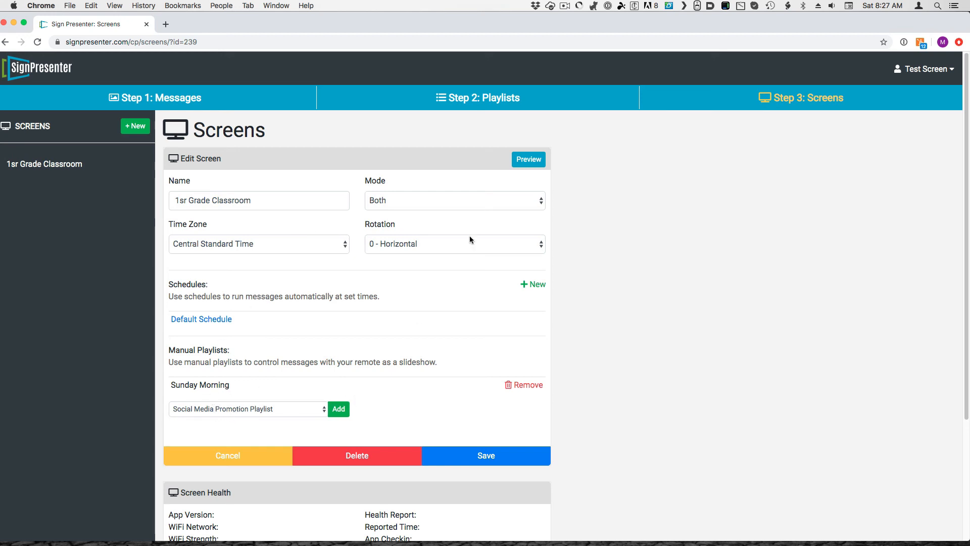
Open the Sunday Morning playlist for editing
left_click(497, 98)
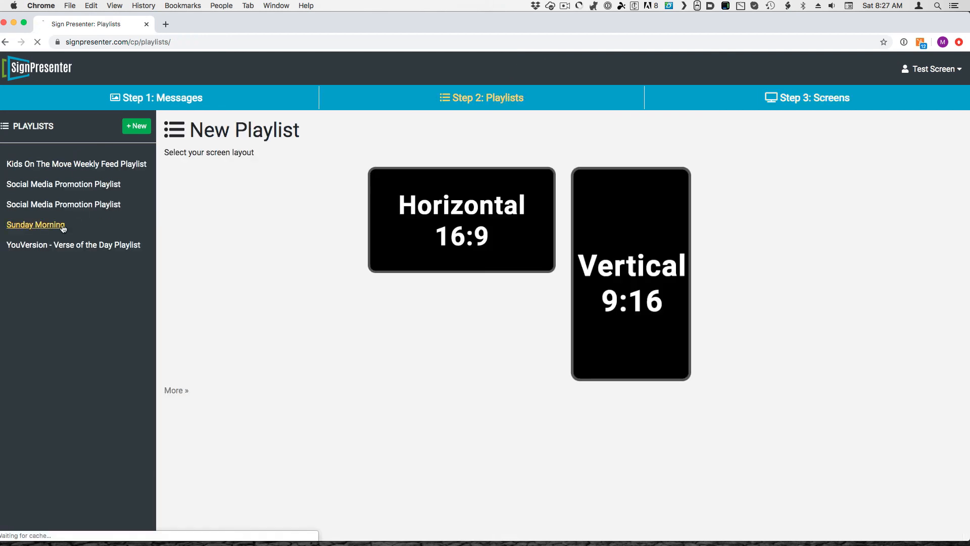
left_click(36, 225)
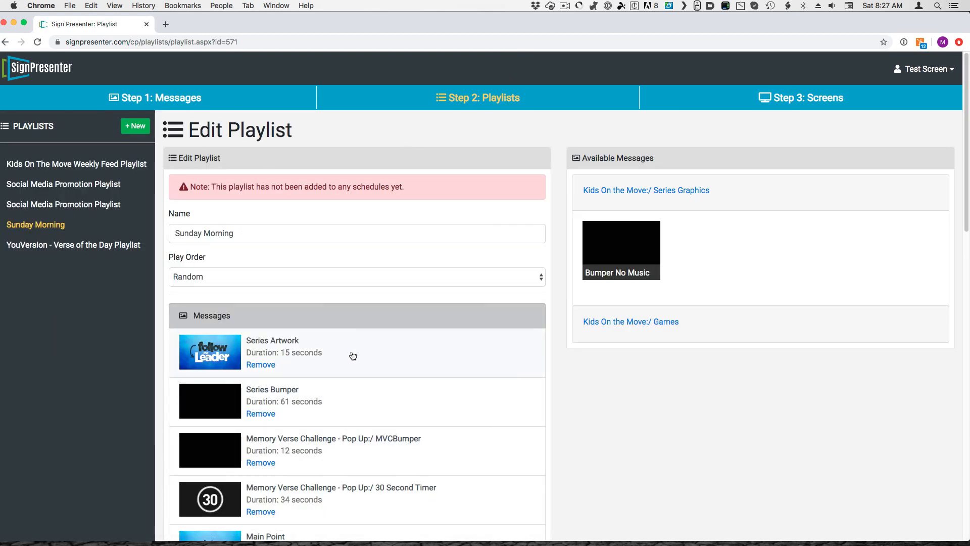